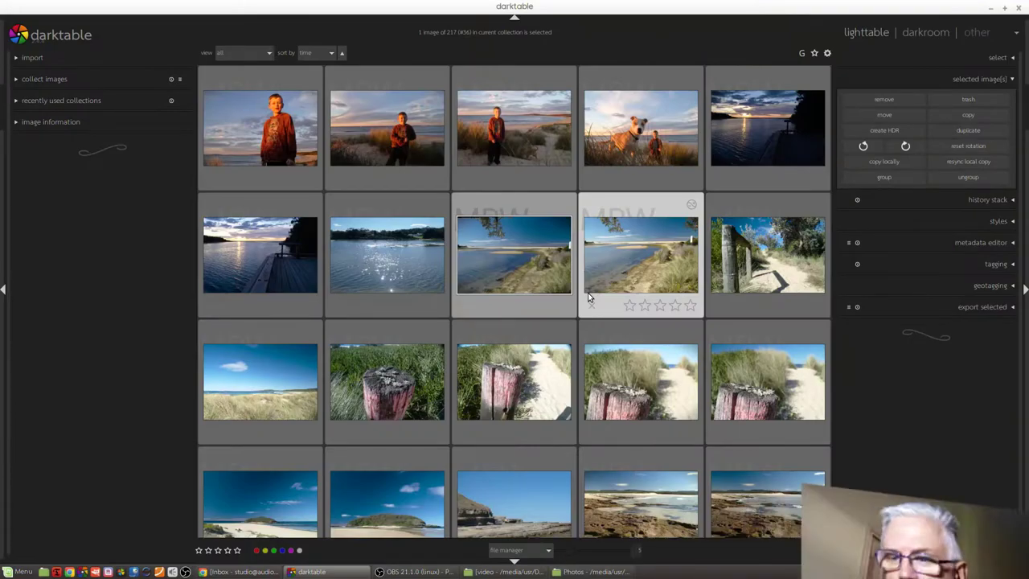
# - Switch from darktable to the Nemo window listing the Photos folder's 11 project subfolders
pyautogui.hotkey('alt', 'Tab')
pyautogui.hotkey('alt', 'Tab')
# - Browse the Photos folder in Nemo, then bring the darktable lighttable back in front
pyautogui.click(589, 297)
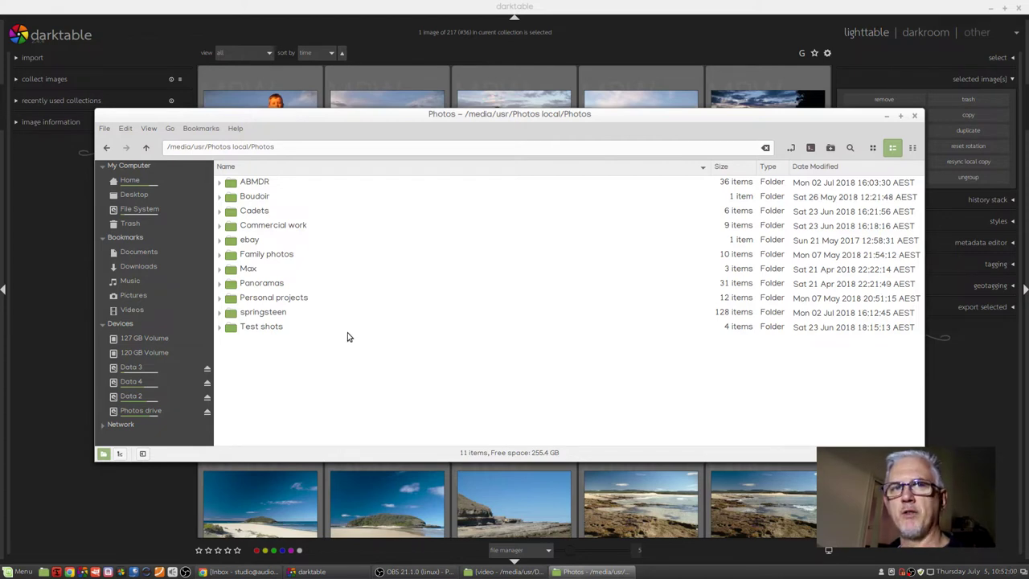
pyautogui.click(711, 7)
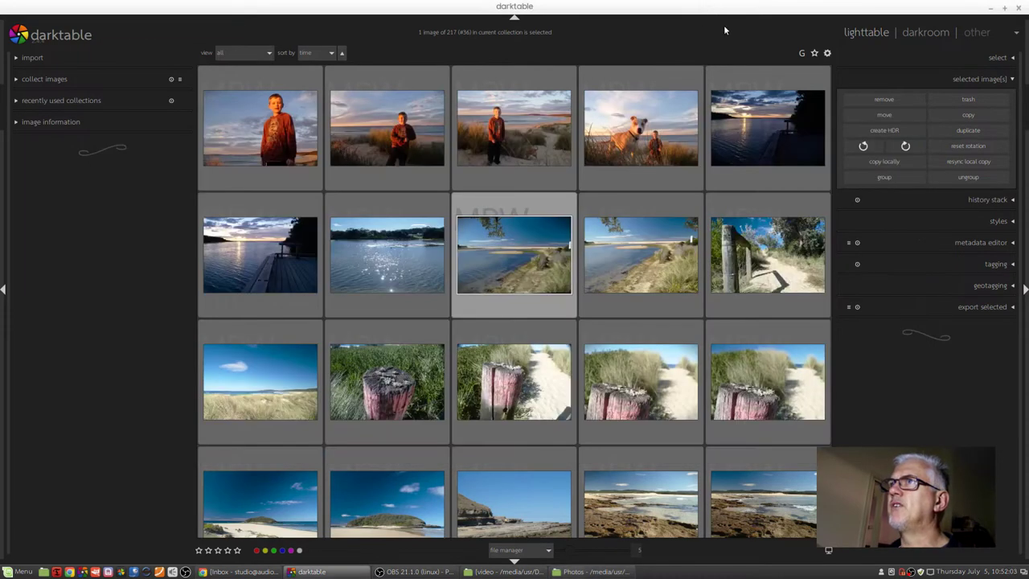
# - Check the session naming patterns in preferences, then select the full Test shots folder path in Nemo
pyautogui.click(828, 53)
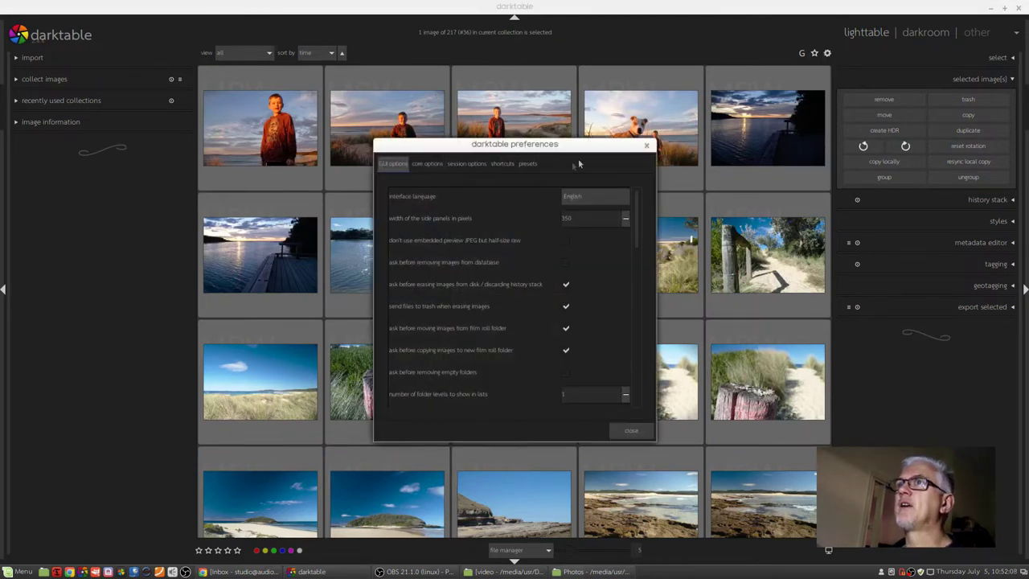
pyautogui.click(455, 165)
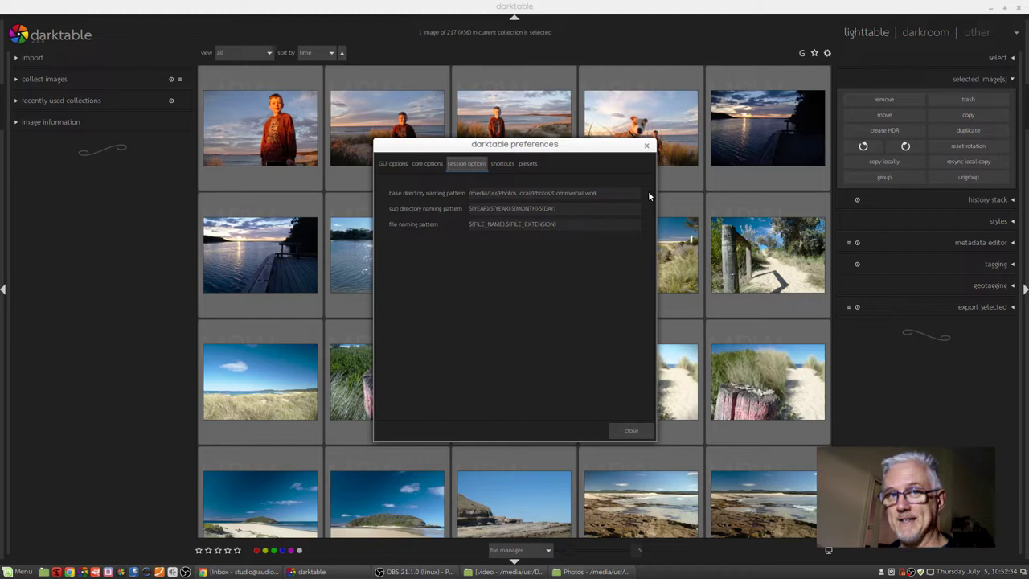
pyautogui.hotkey('alt', 'Tab')
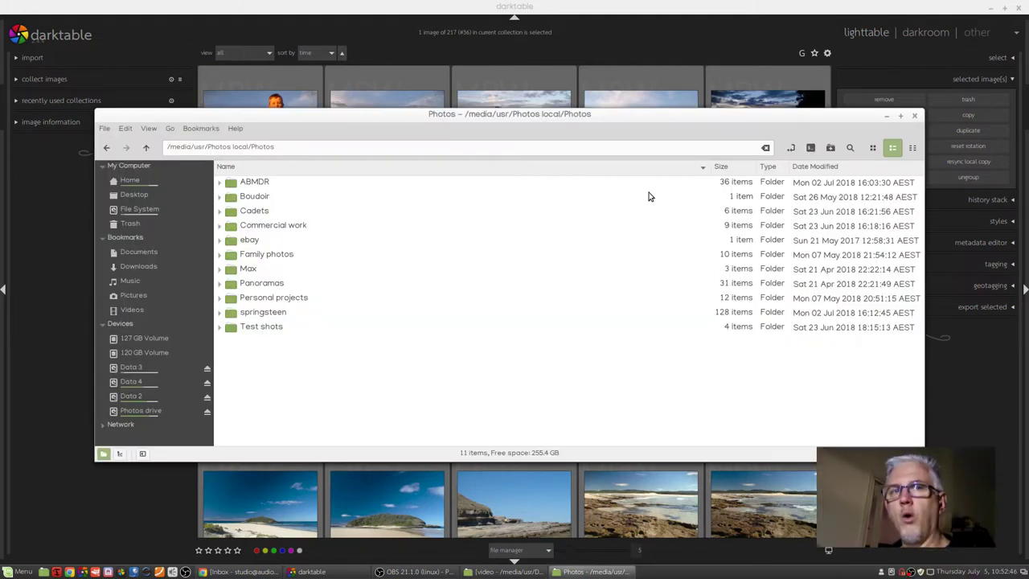
pyautogui.doubleClick(255, 328)
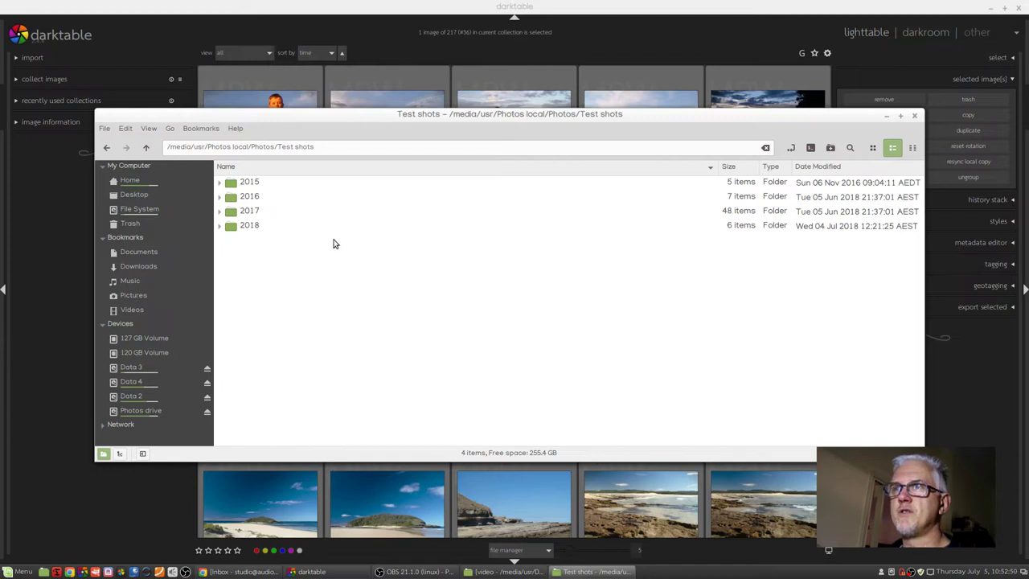
pyautogui.click(342, 149)
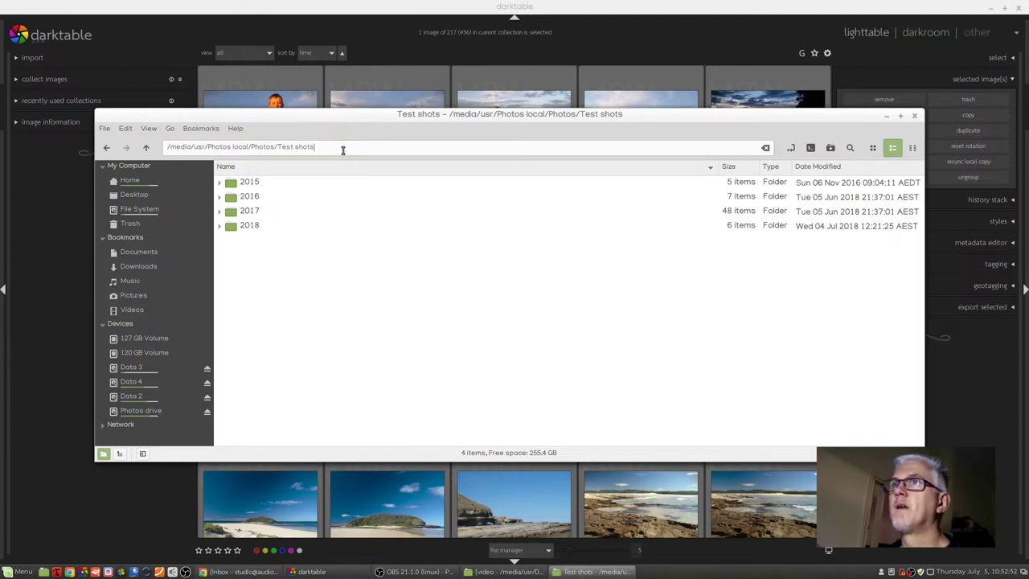
pyautogui.hotkey('ctrl', 'a')
pyautogui.hotkey('ctrl', 'c')
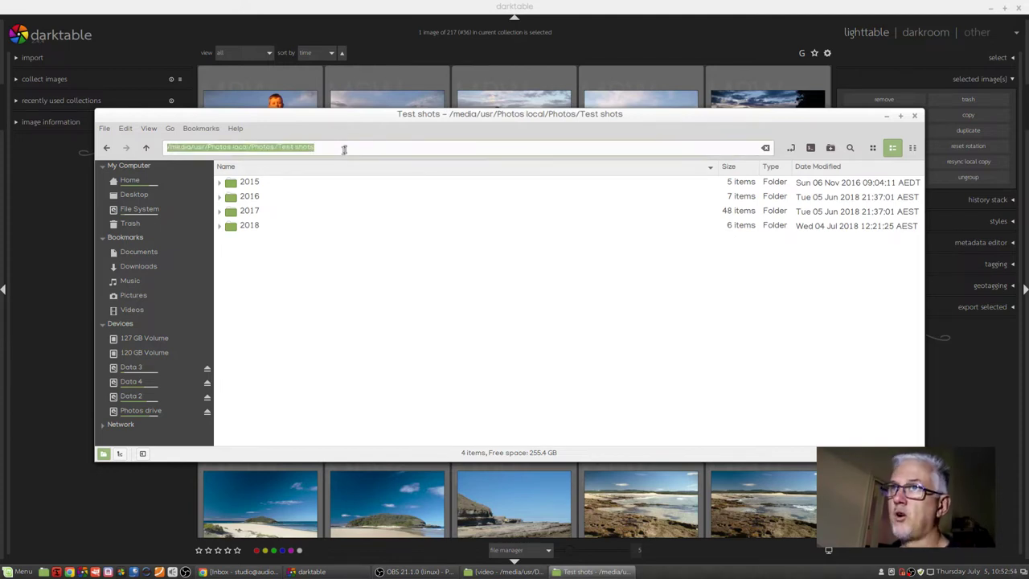
# - Paste /media/usr/Photos local/Photos/Test shots as the base directory pattern and close preferences
pyautogui.click(595, 36)
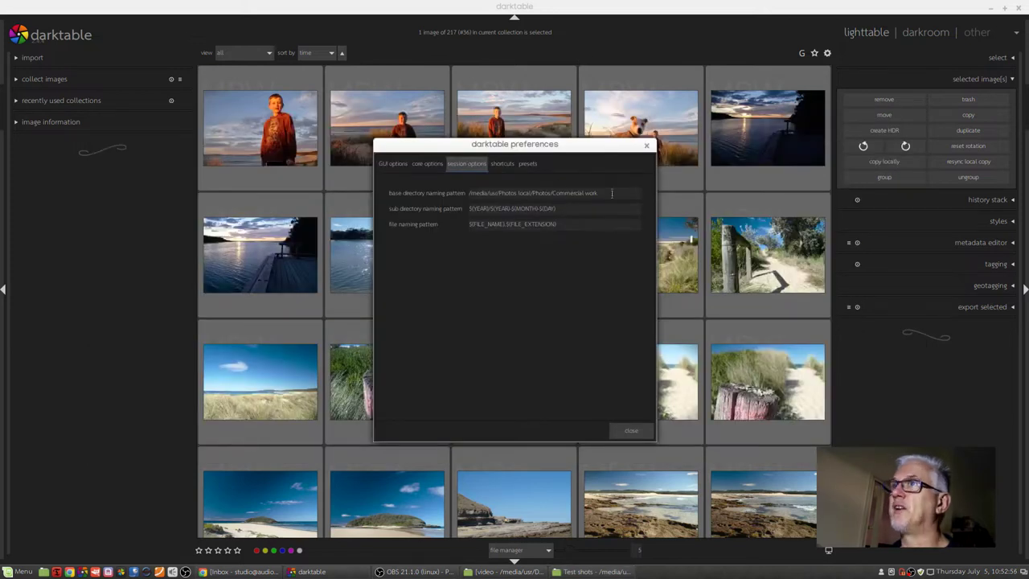
pyautogui.moveTo(612, 193); pyautogui.dragTo(458, 194)
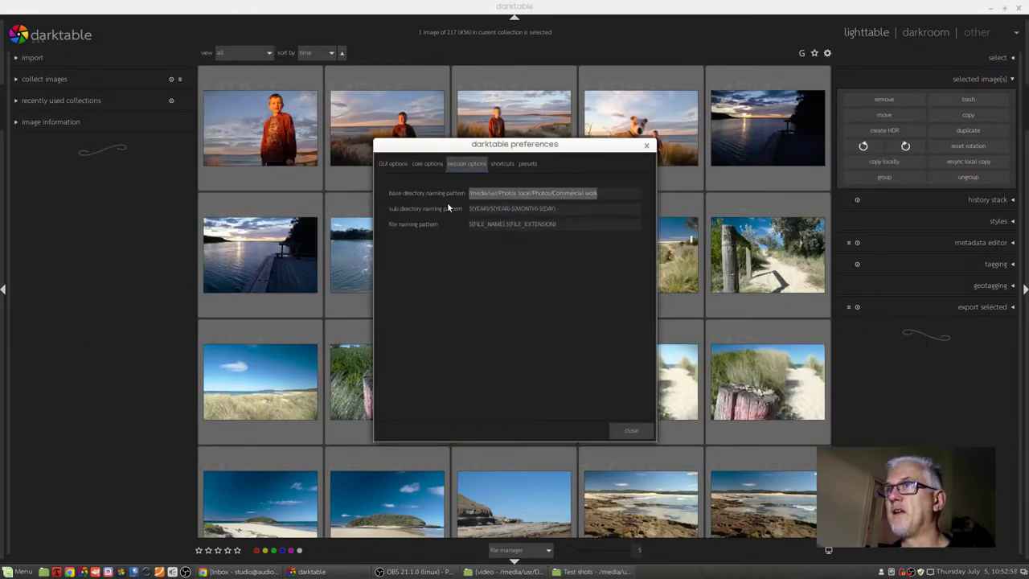
pyautogui.hotkey('ctrl', 'v')
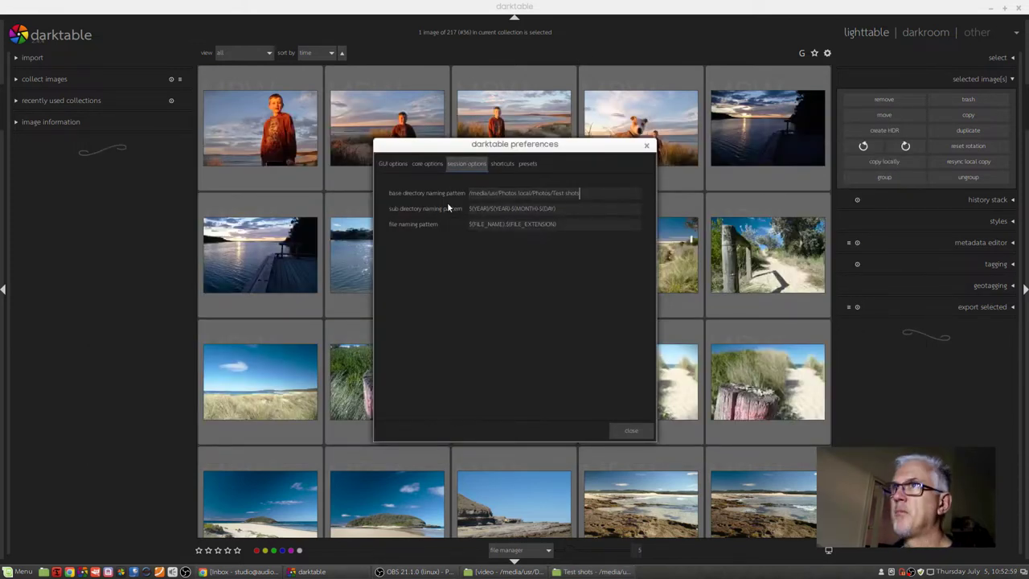
pyautogui.click(628, 431)
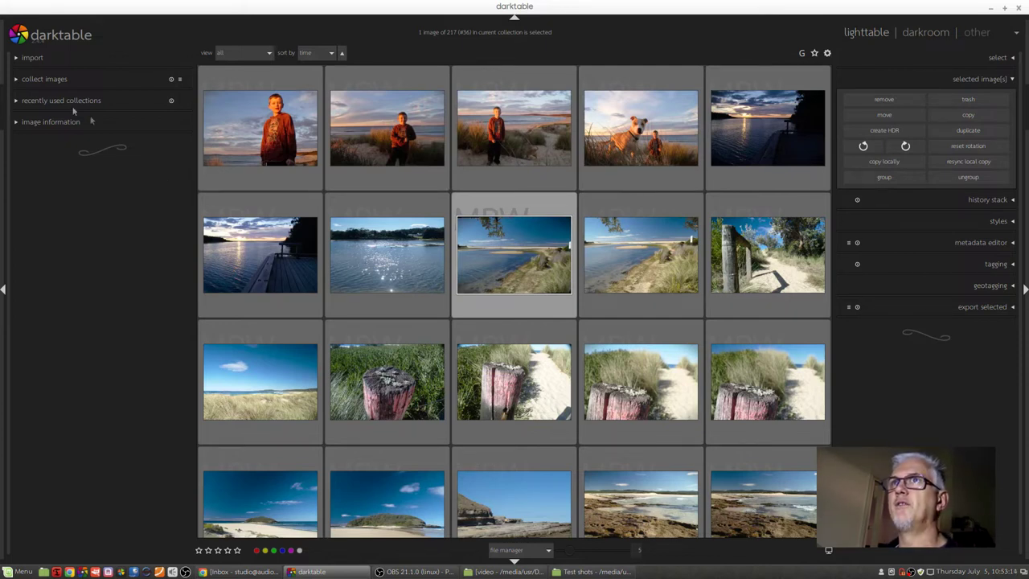
# - Expand the import module and scan for devices to detect the attached camera
pyautogui.click(32, 58)
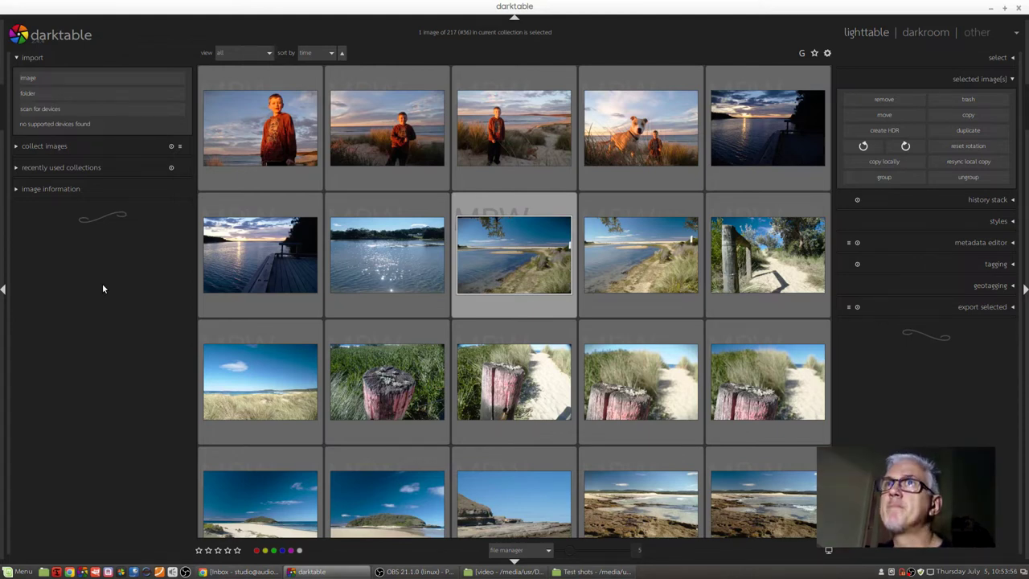
pyautogui.click(49, 109)
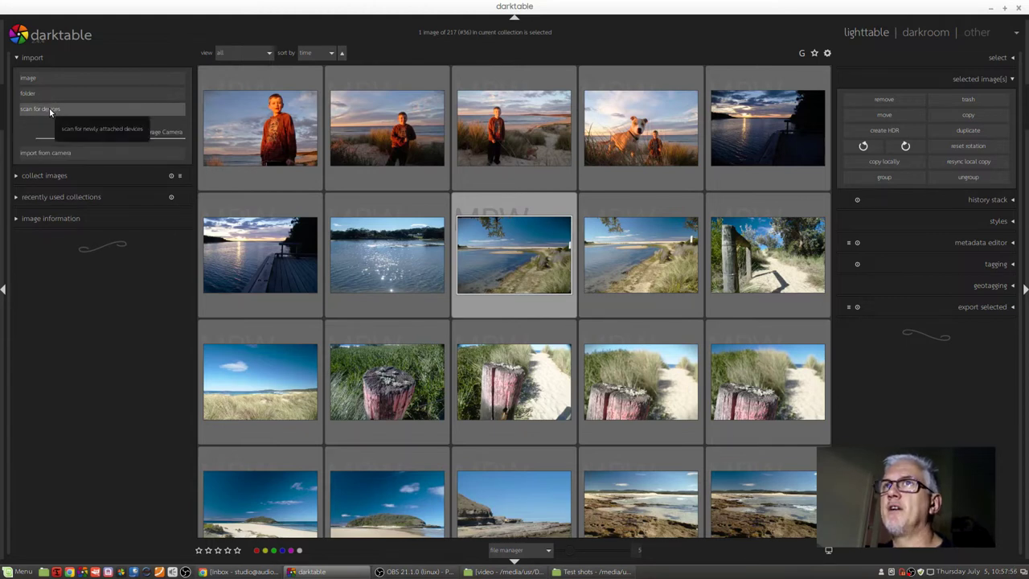
# - Open the camera's image list and review its import settings
pyautogui.click(43, 152)
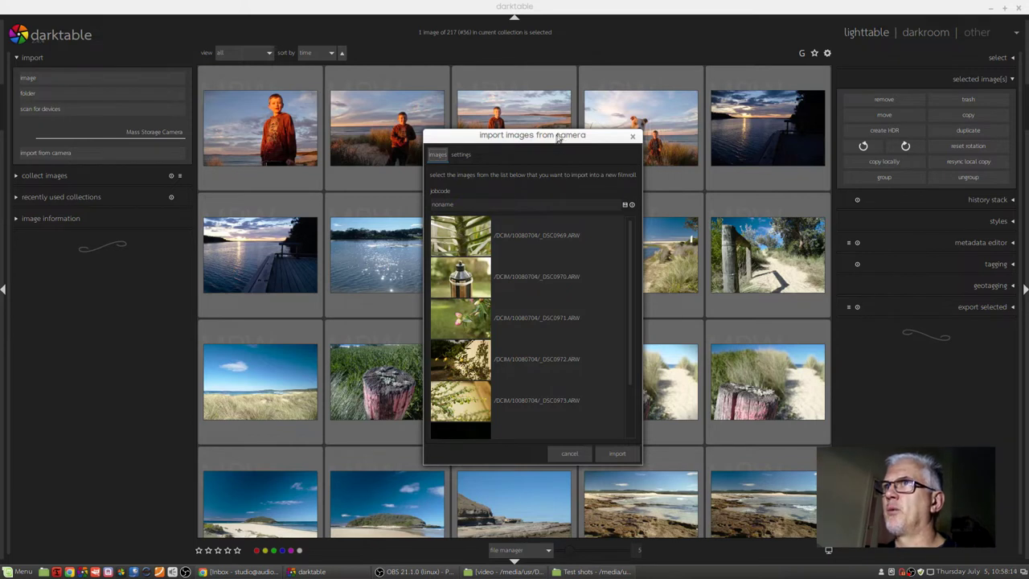
pyautogui.click(462, 155)
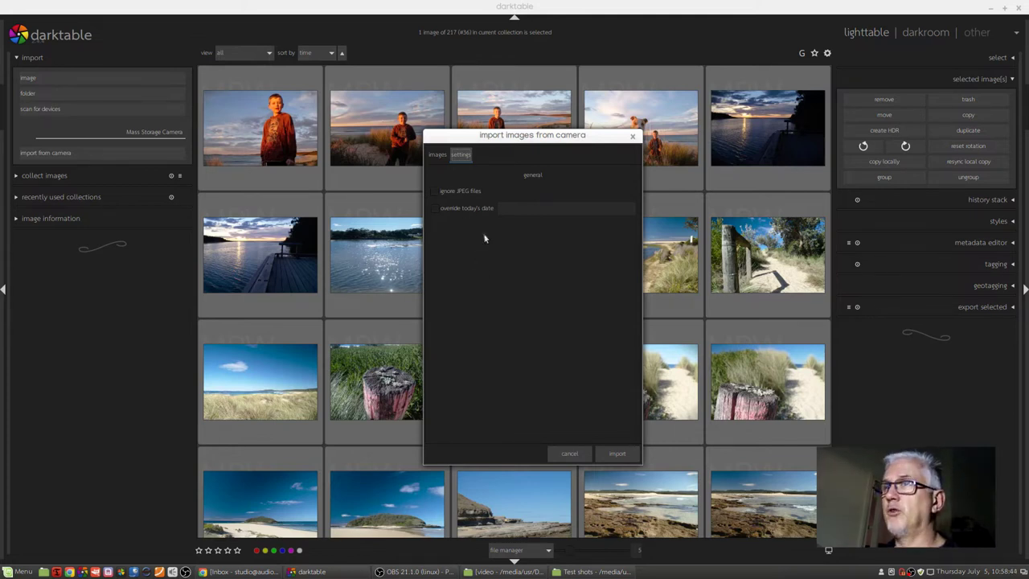
pyautogui.click(438, 155)
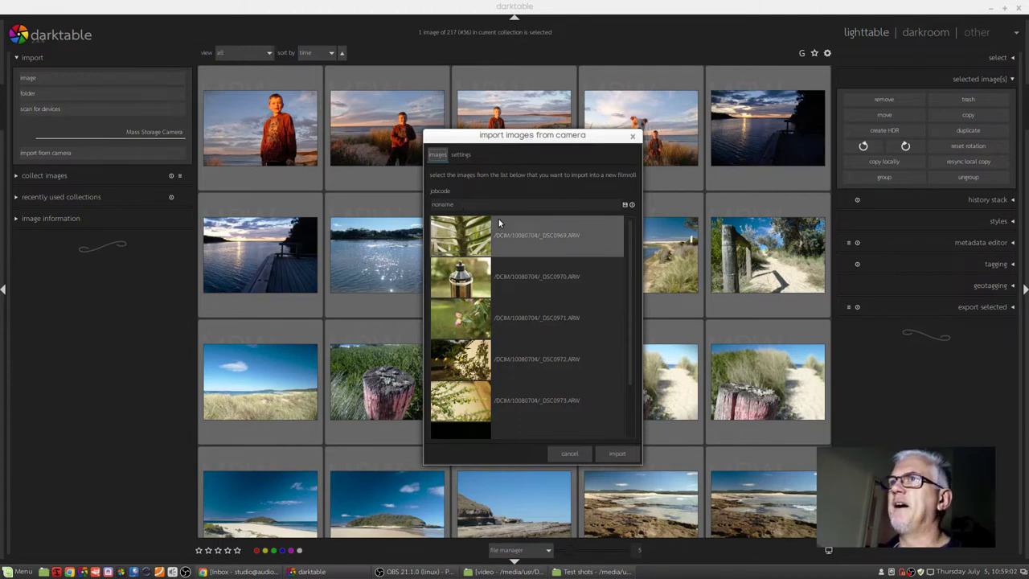
# - Select all five ARW images, _DSC0969 through _DSC0973, and import them from the camera
pyautogui.click(512, 397)
pyautogui.keyDown('shift'); pyautogui.click(530, 246); pyautogui.keyUp('shift')
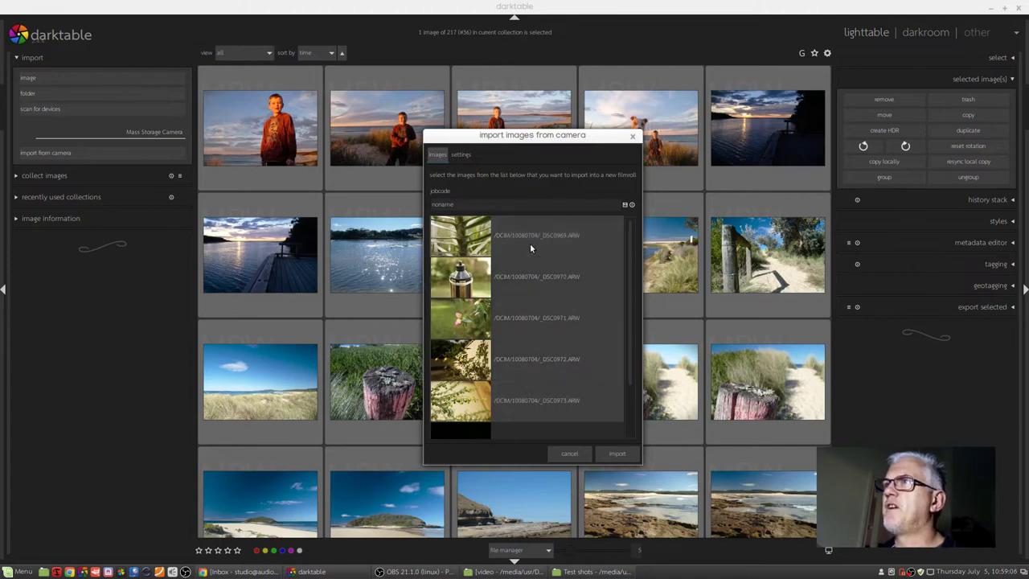
pyautogui.scroll(-3, 559, 282)
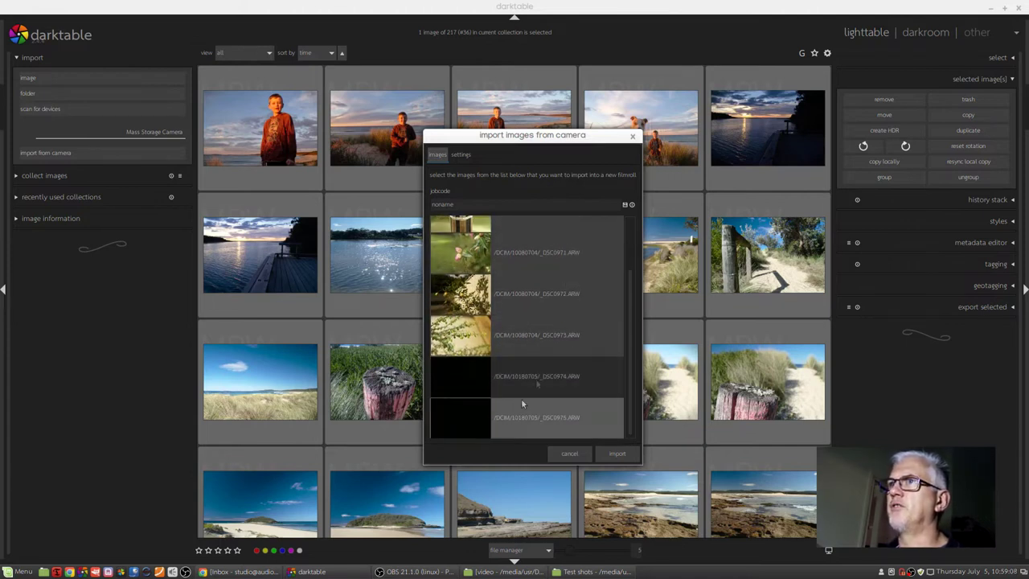
pyautogui.scroll(3, 527, 289)
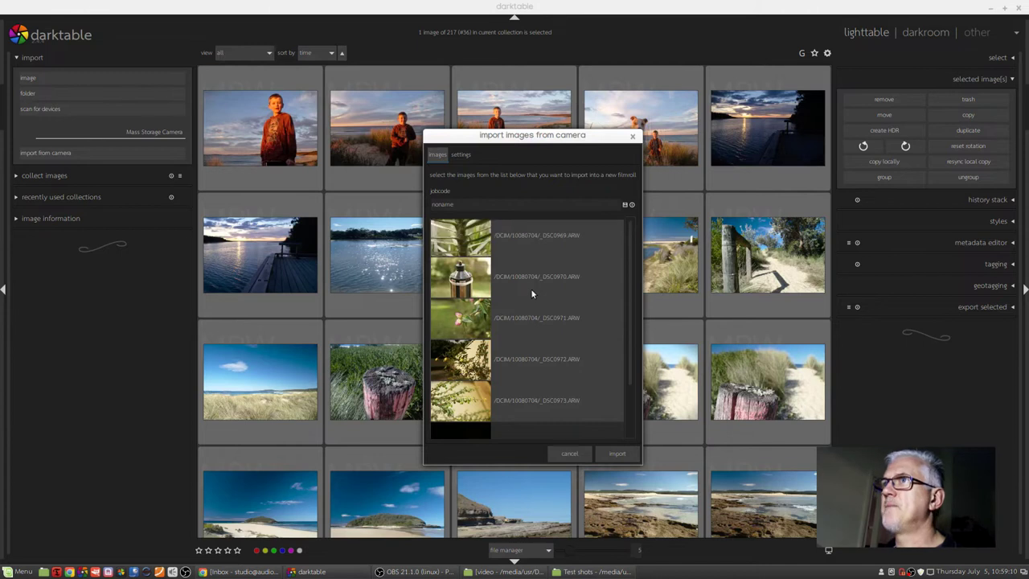
pyautogui.click(535, 240)
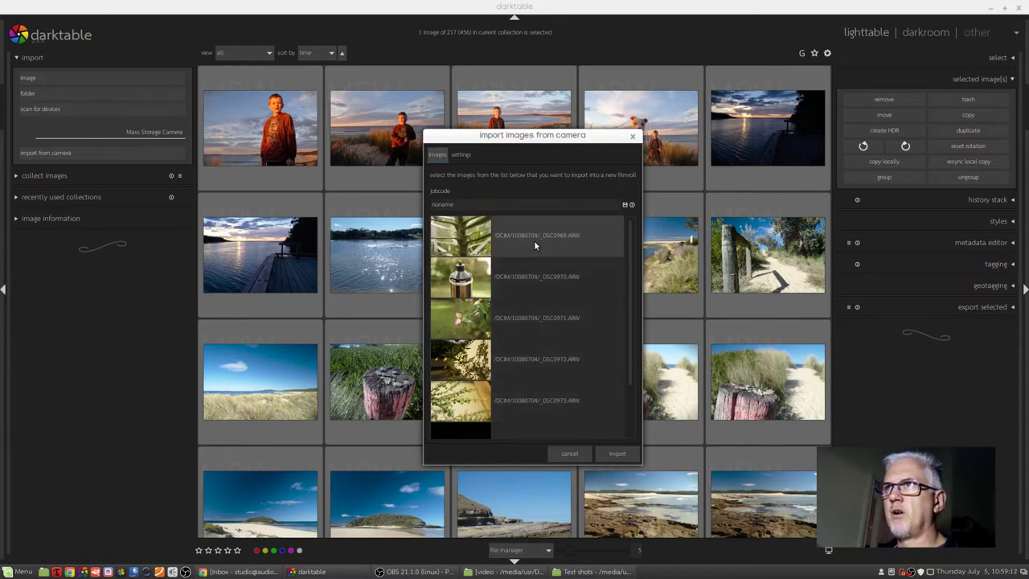
pyautogui.keyDown('shift'); pyautogui.click(558, 405); pyautogui.keyUp('shift')
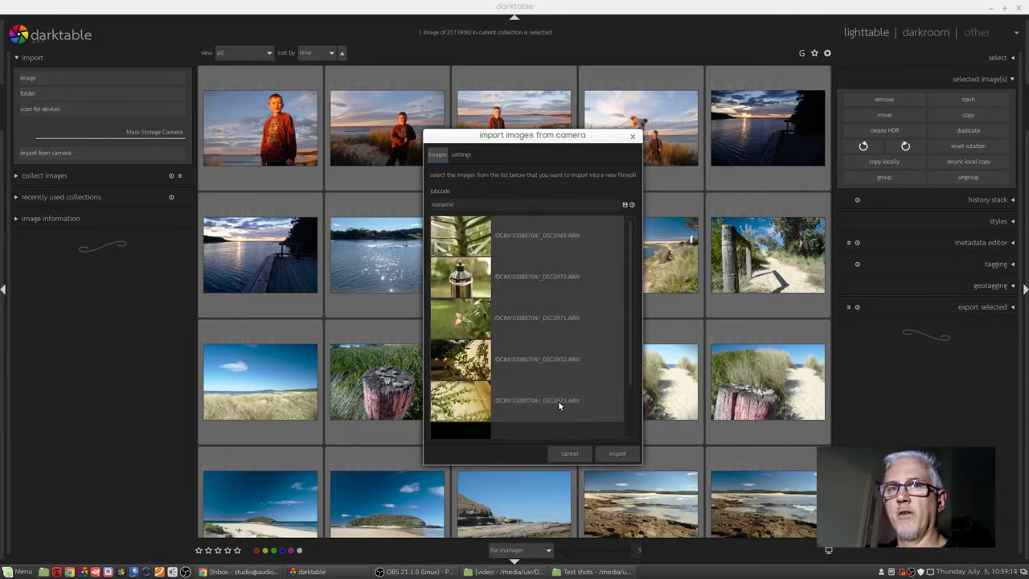
pyautogui.click(617, 454)
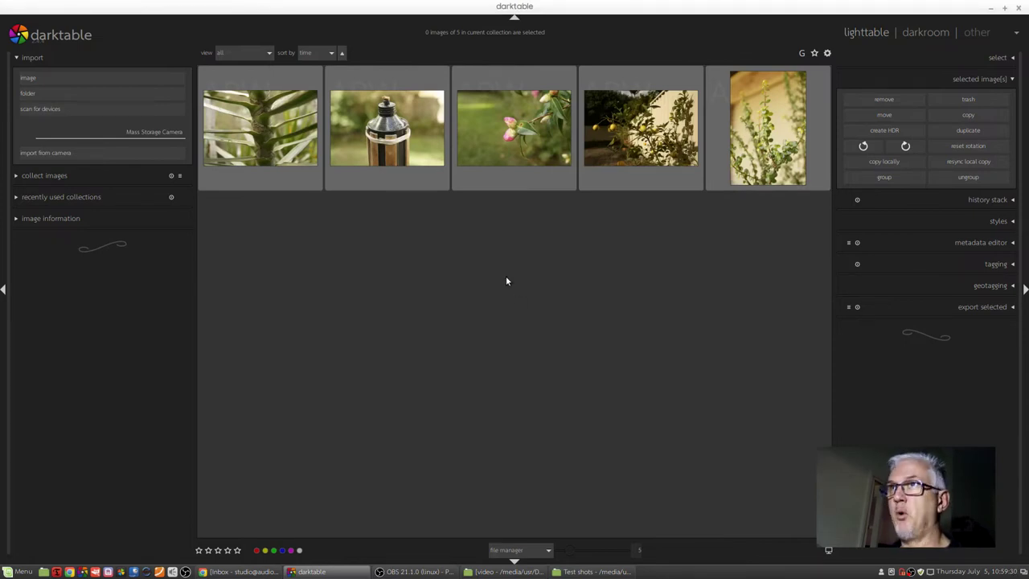
# - In Nemo, check Test shots/2018/2018-07-05 for the five ARW files and xmp sidecars, then return
pyautogui.hotkey('alt', 'Tab')
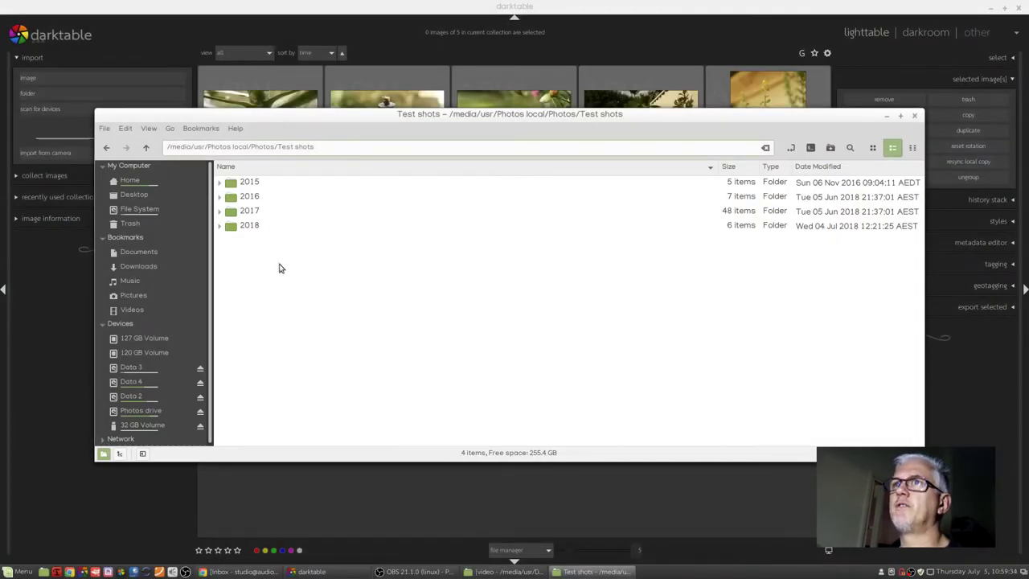
pyautogui.doubleClick(244, 229)
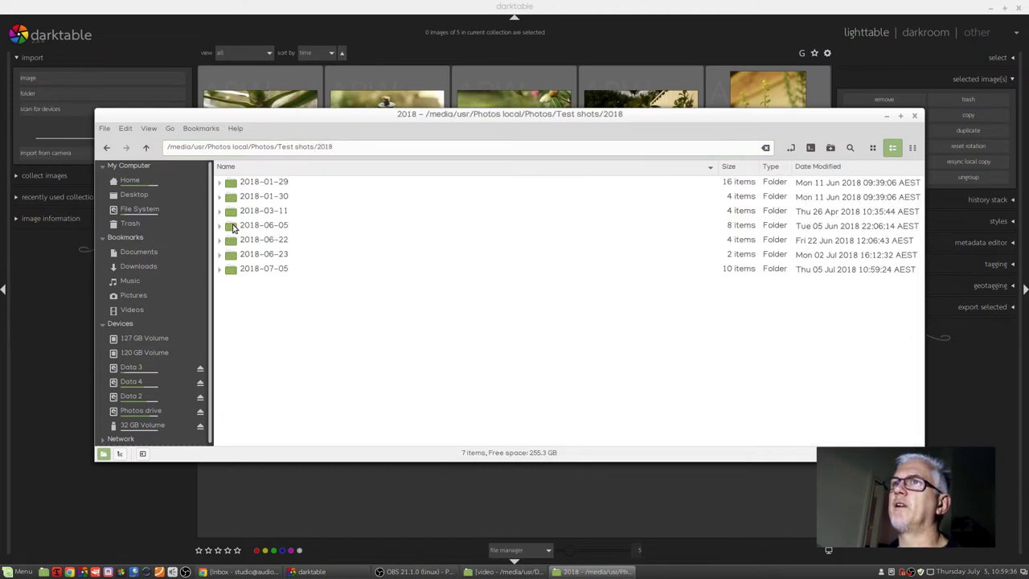
pyautogui.click(270, 269)
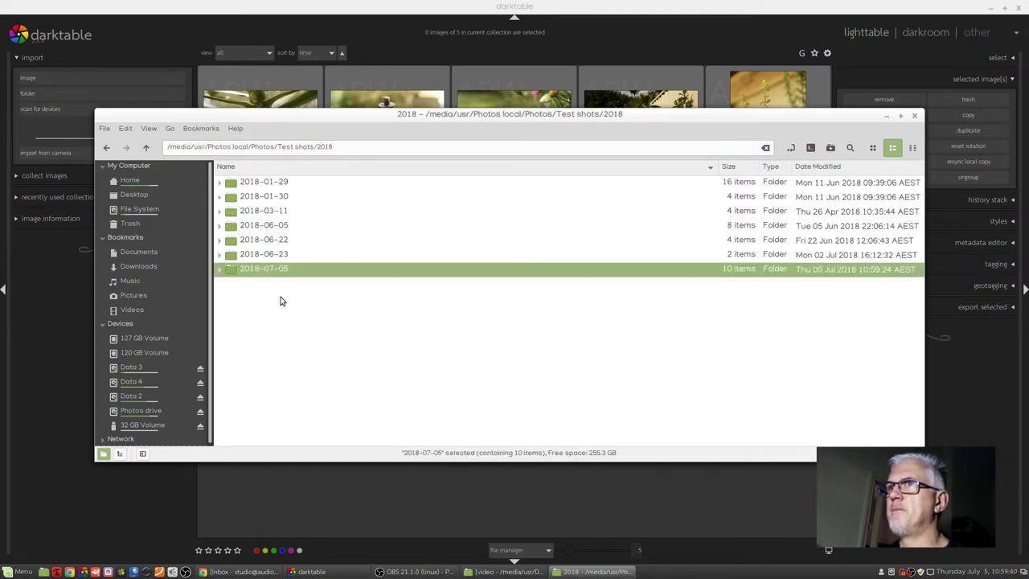
pyautogui.doubleClick(237, 270)
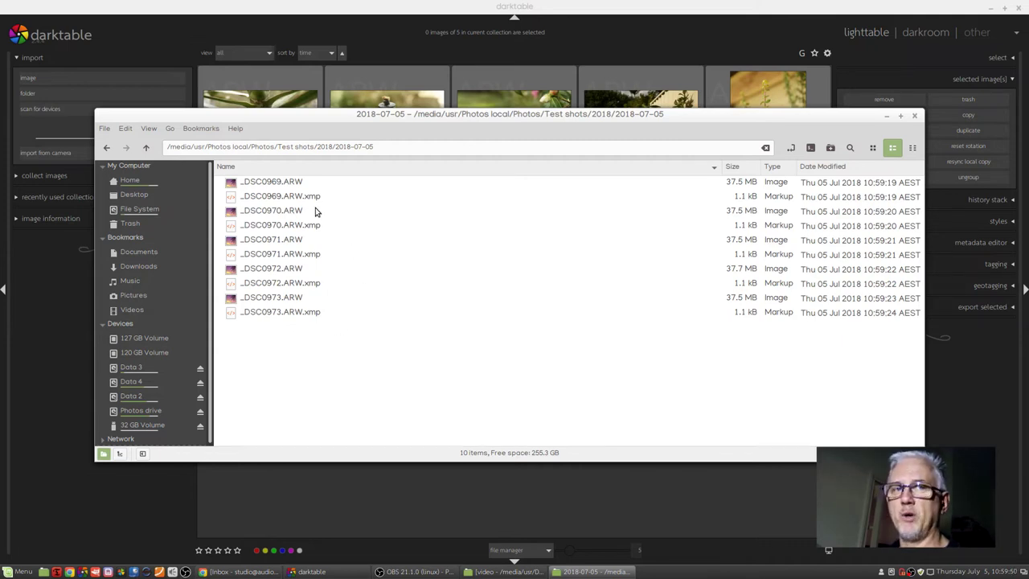
pyautogui.click(599, 32)
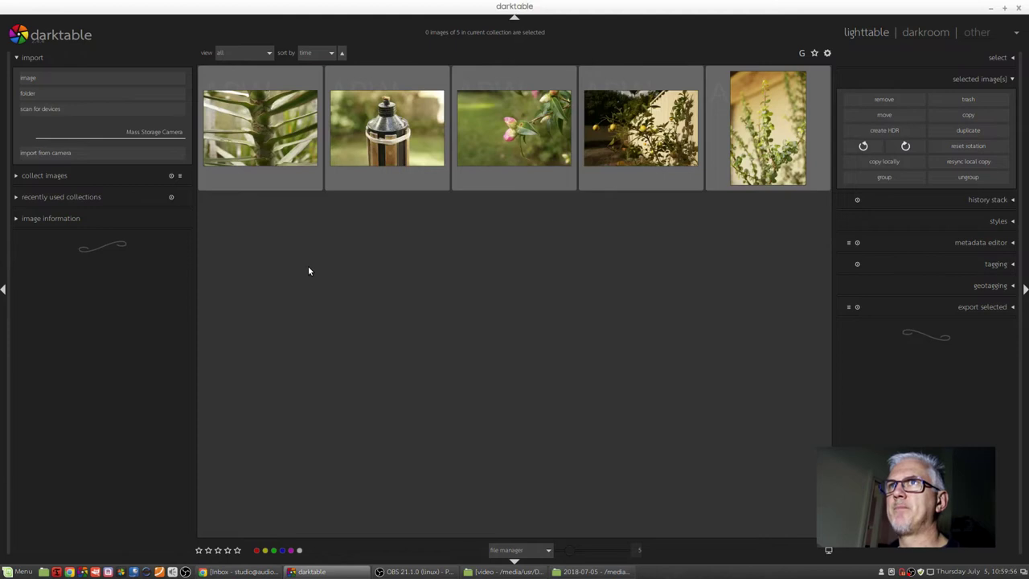
# - Expand collect images to reveal the 2018-07-05 film roll under local/Photos/Test shots/2018
pyautogui.click(71, 175)
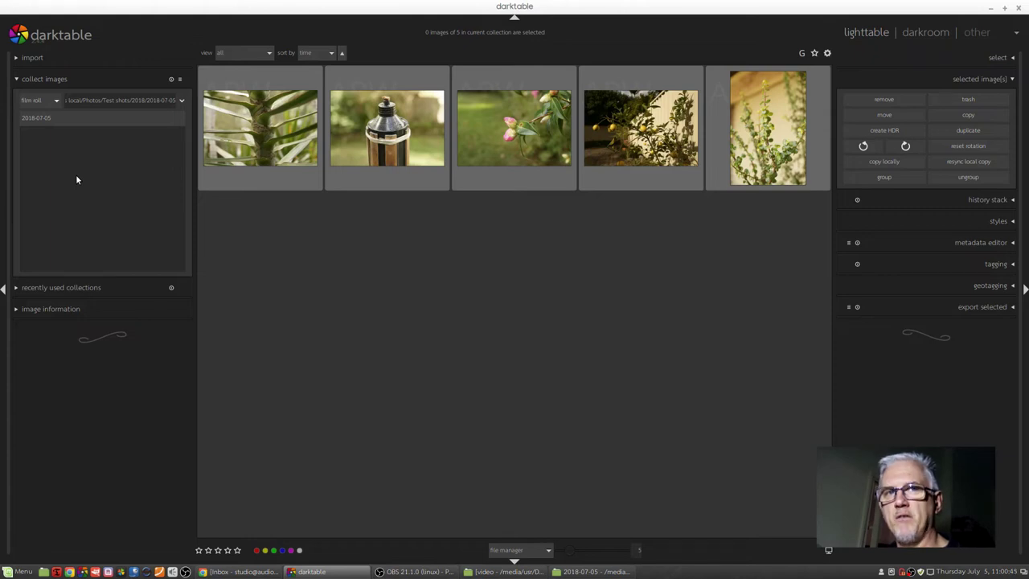
# - Expand recently used collections, showing film roll 2018-07-05 at the top
pyautogui.click(88, 288)
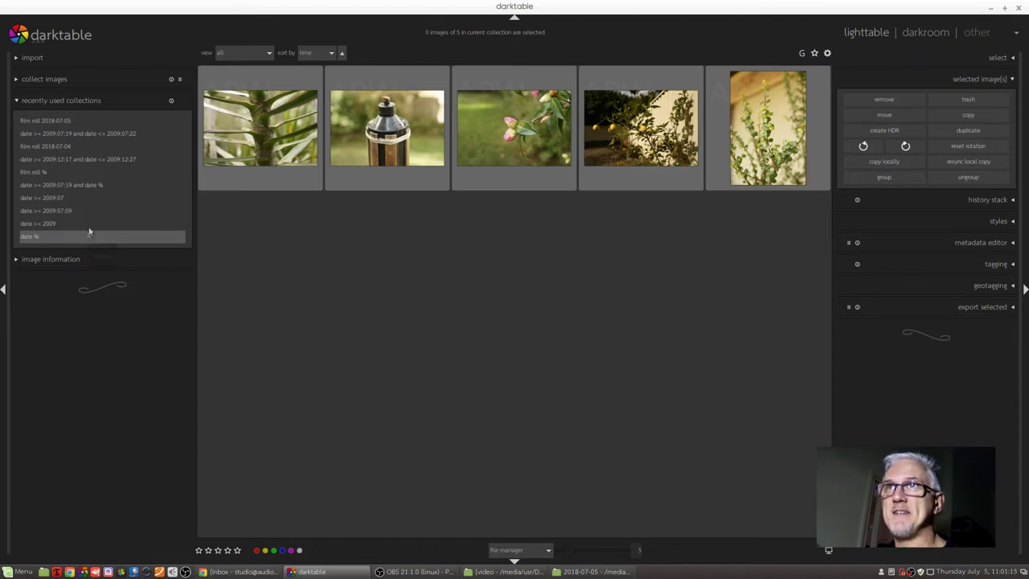
# - Inspect the photos' image information, e.g. _DSC0969.ARW's Sony DSLR-A850 model and path, then deselect
pyautogui.click(55, 259)
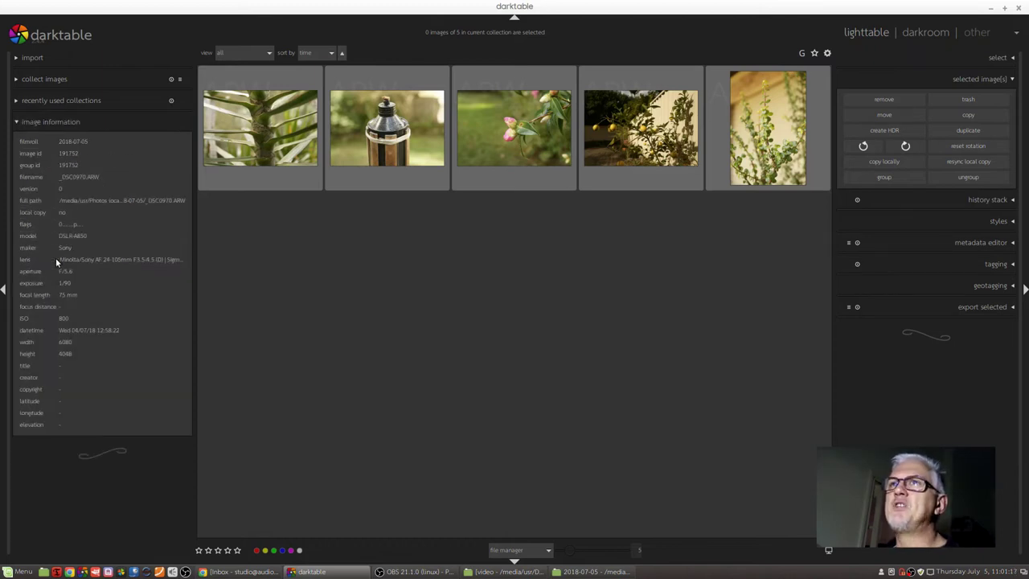
pyautogui.click(265, 118)
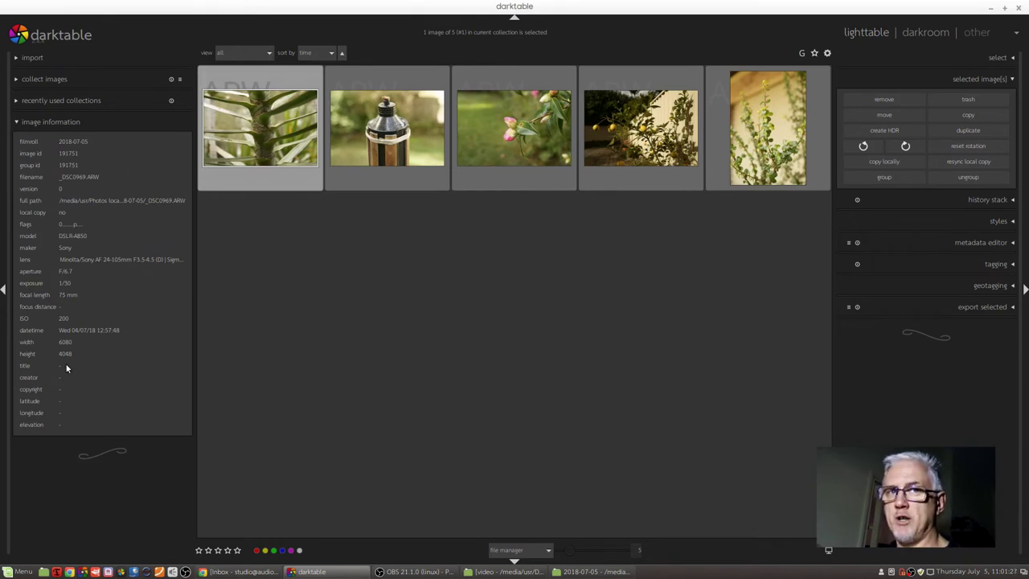
pyautogui.keyDown('shift'); pyautogui.click(775, 116); pyautogui.keyUp('shift')
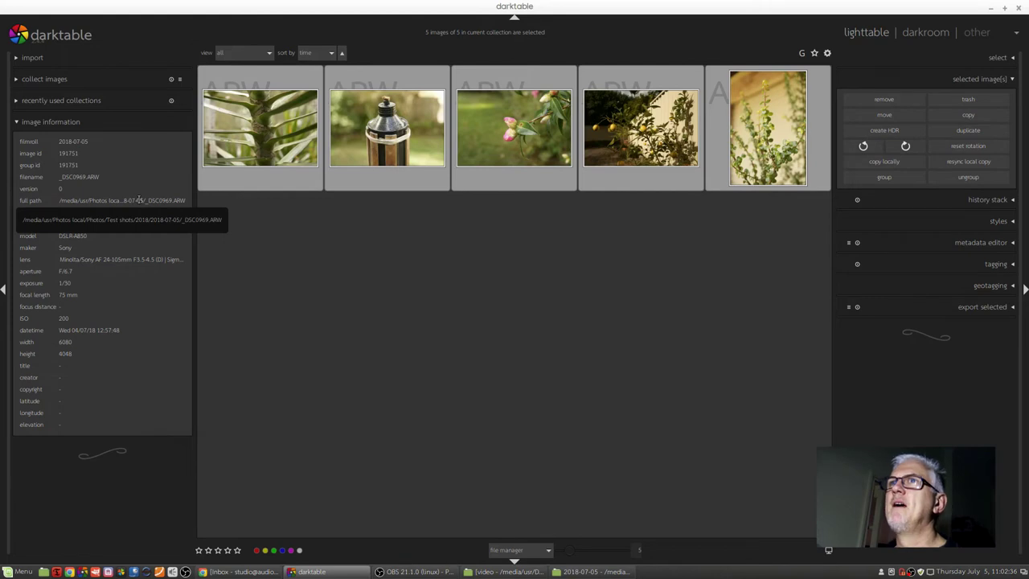
pyautogui.click(292, 265)
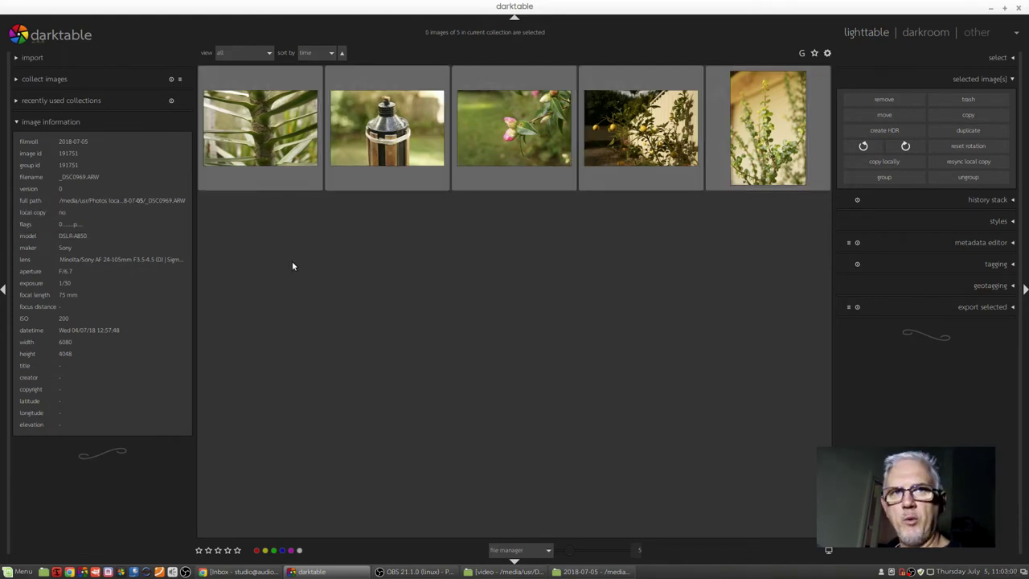
# - Select the fourth and fifth (yellow plant) images and remove them, leaving three images
pyautogui.click(46, 59)
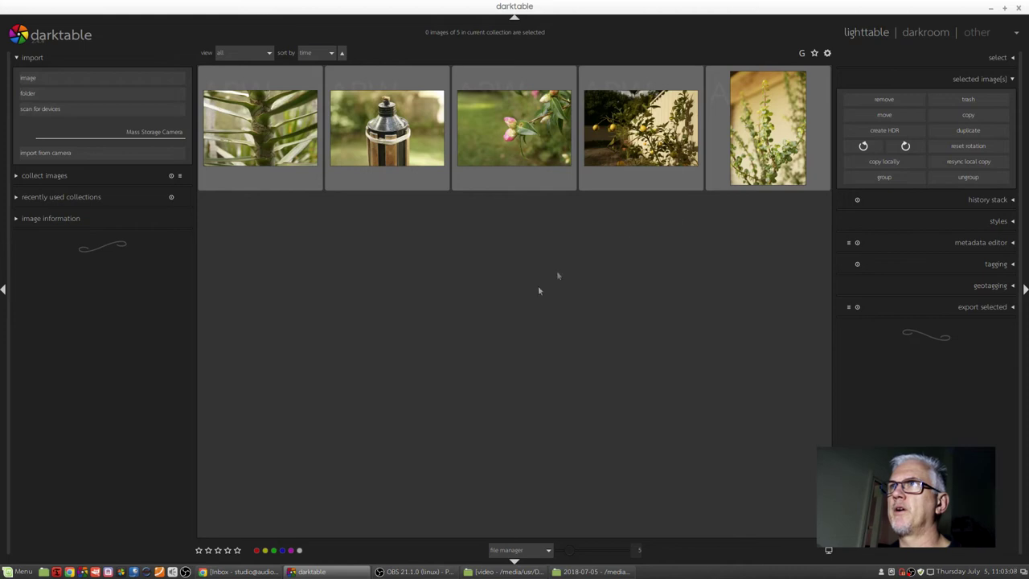
pyautogui.click(784, 134)
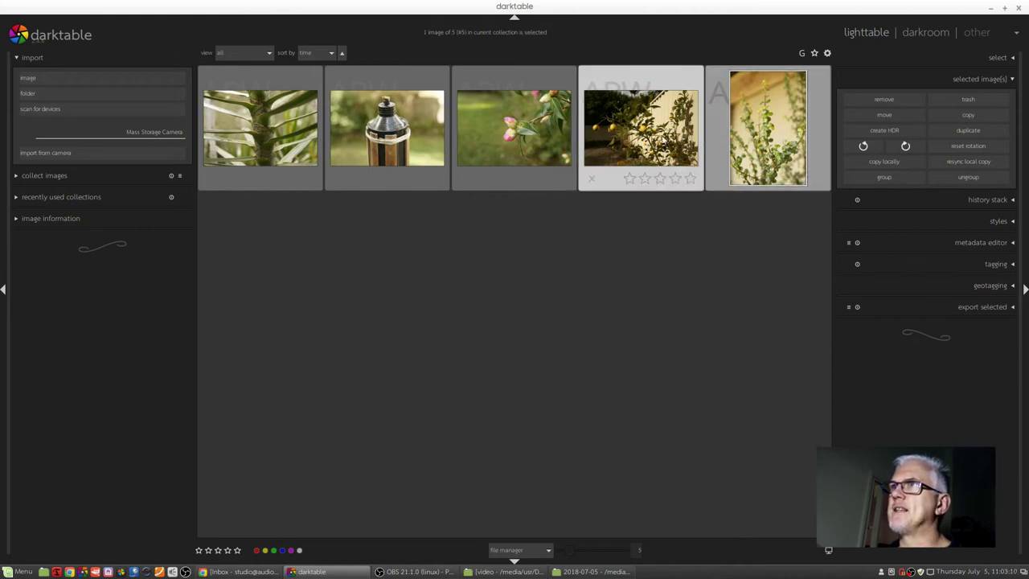
pyautogui.keyDown('ctrl'); pyautogui.click(664, 141); pyautogui.keyUp('ctrl')
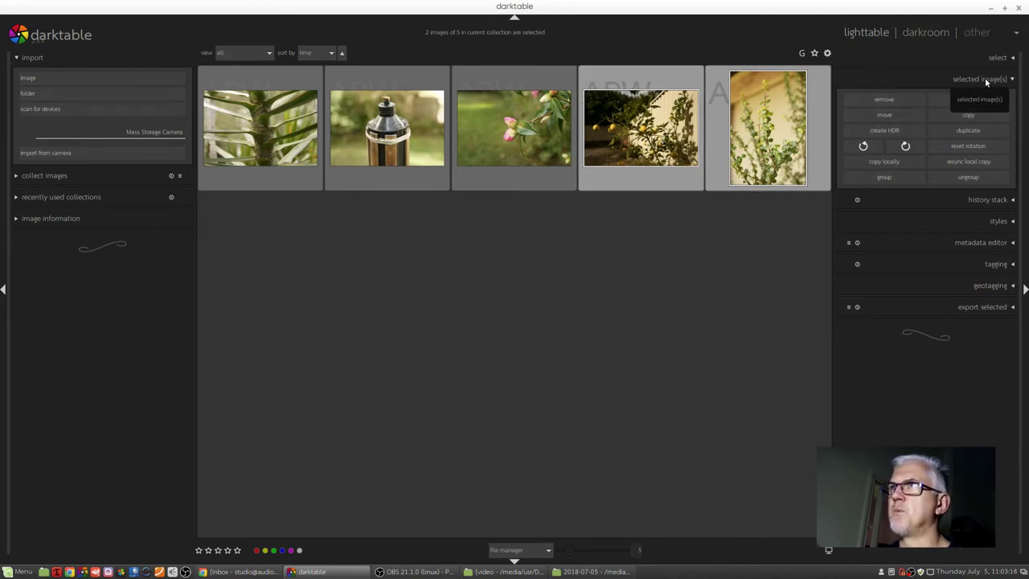
pyautogui.click(885, 99)
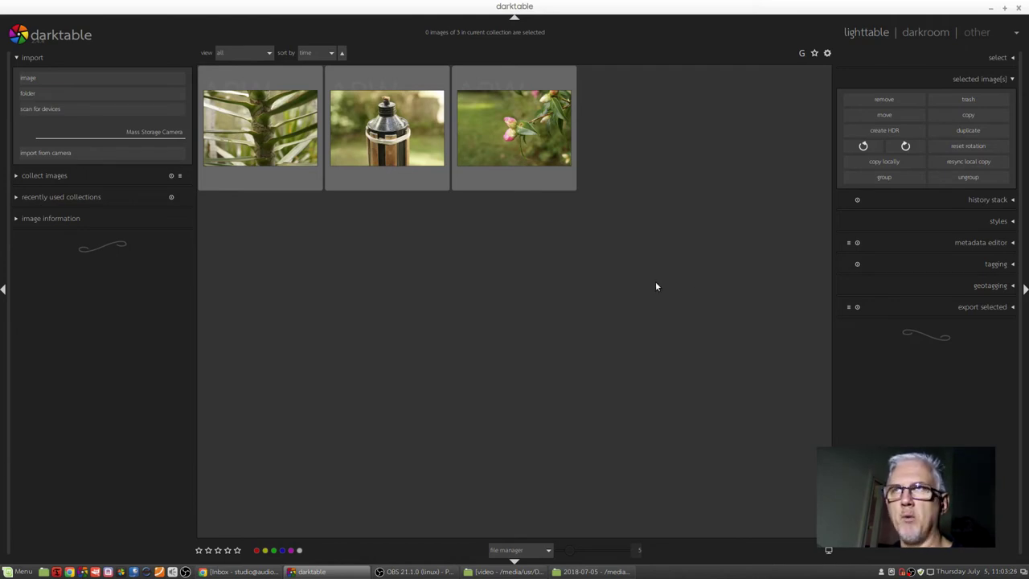
# - In the import image dialog, browse to Test shots/2018/2018-07-05 and select _DSC0972.ARW and _DSC0973.ARW
pyautogui.click(30, 81)
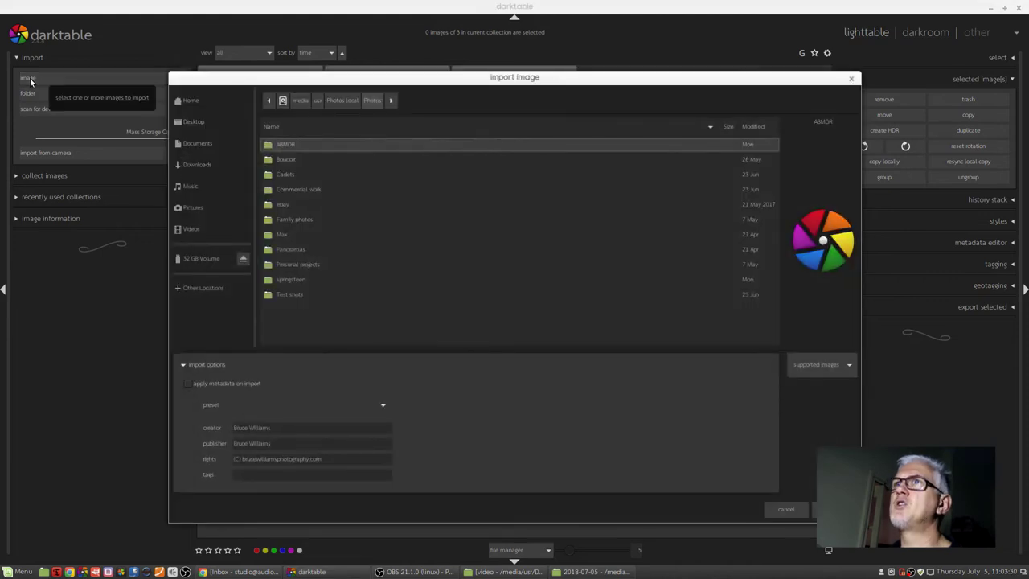
pyautogui.click(280, 293)
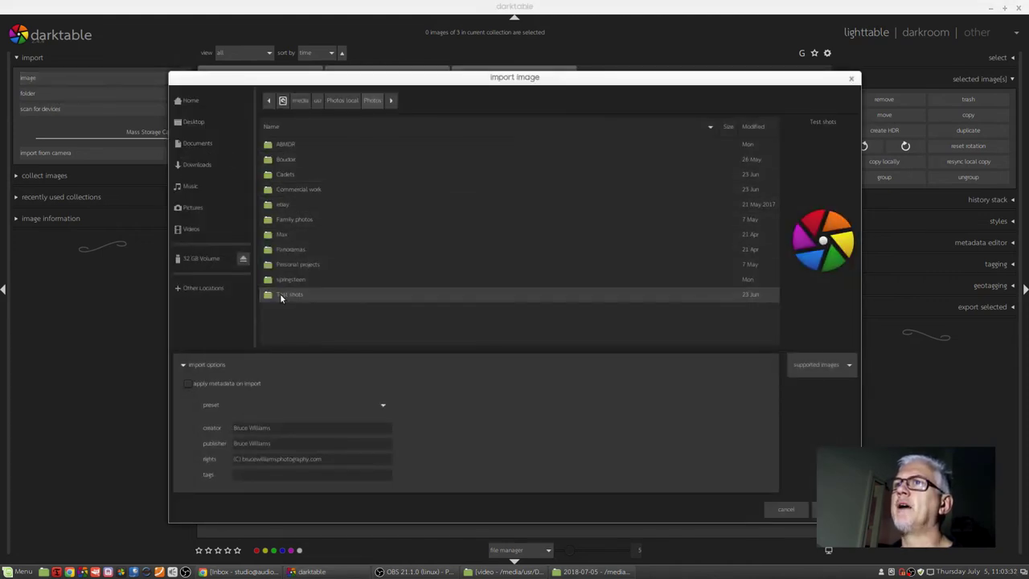
pyautogui.doubleClick(280, 293)
pyautogui.doubleClick(275, 189)
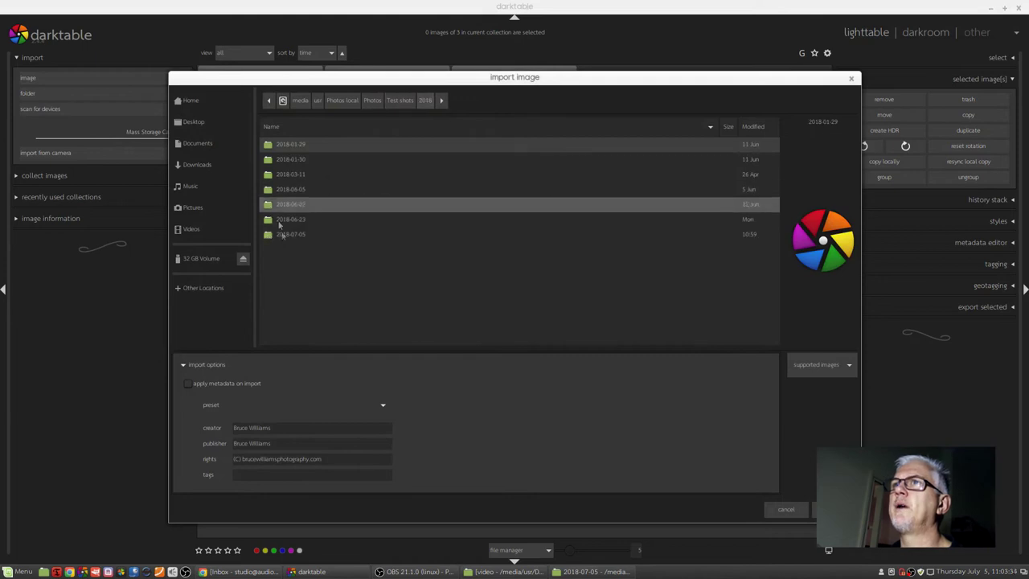
pyautogui.doubleClick(280, 233)
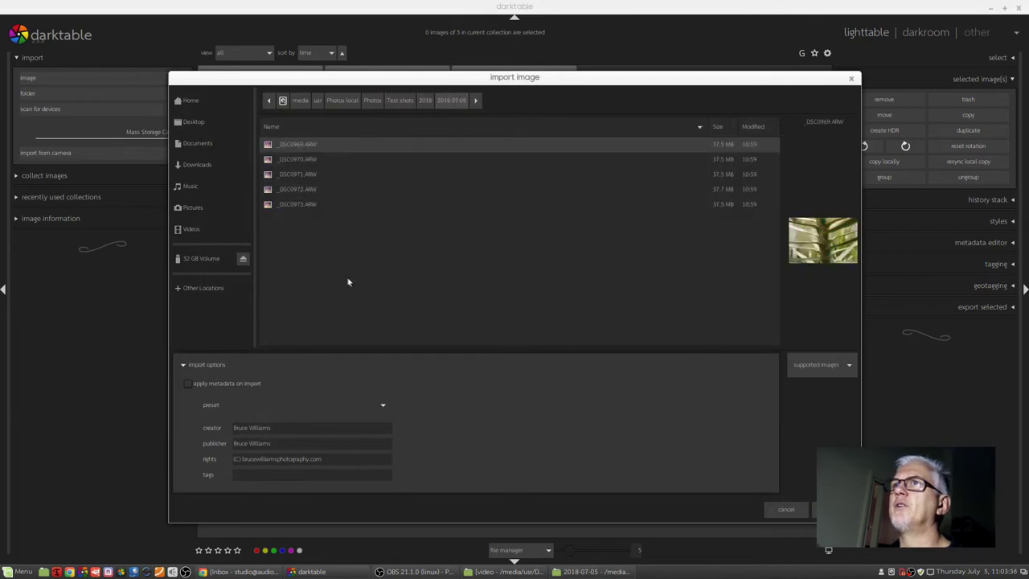
pyautogui.click(306, 190)
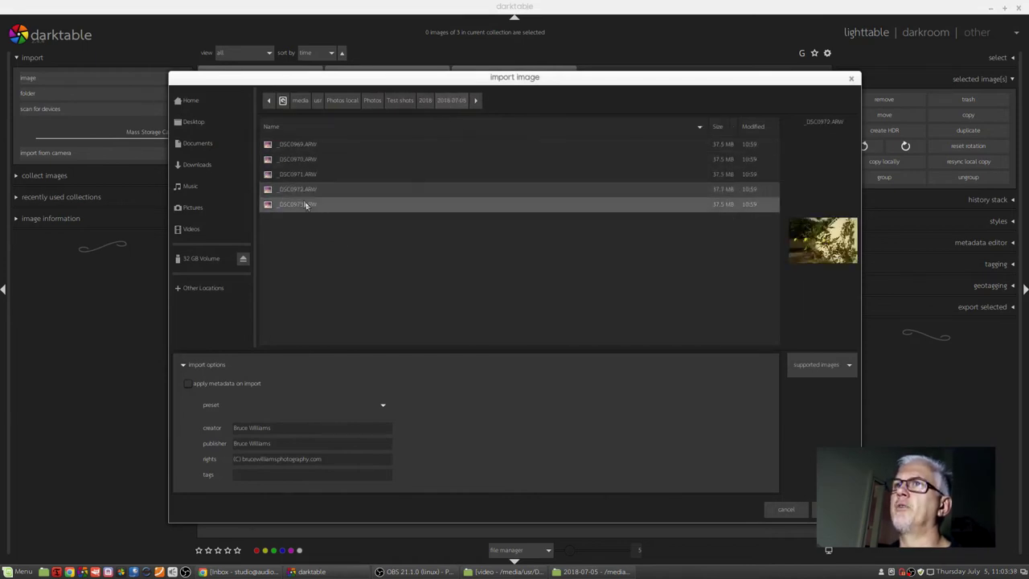
pyautogui.keyDown('ctrl'); pyautogui.click(313, 205); pyautogui.keyUp('ctrl')
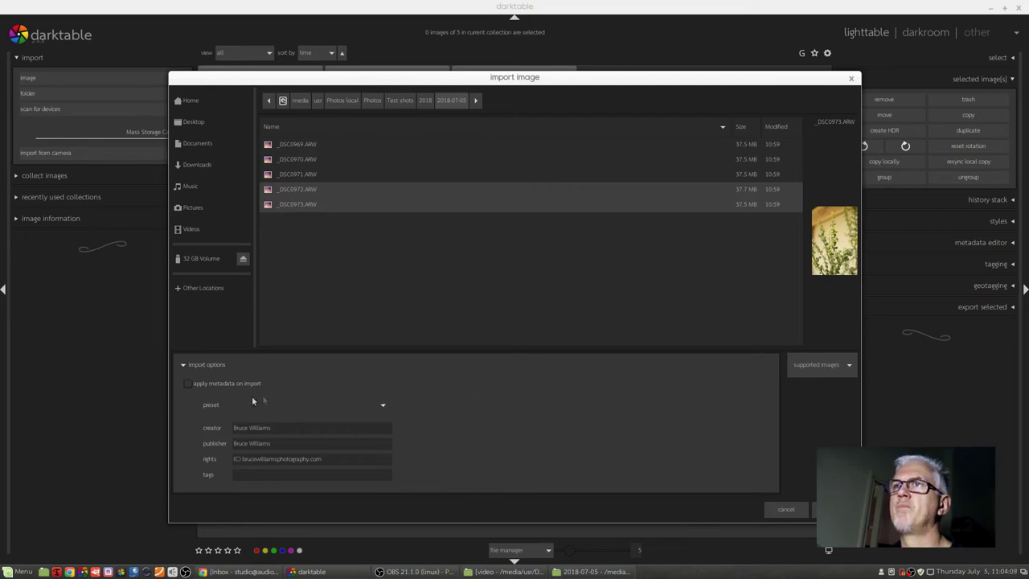
pyautogui.click(186, 384)
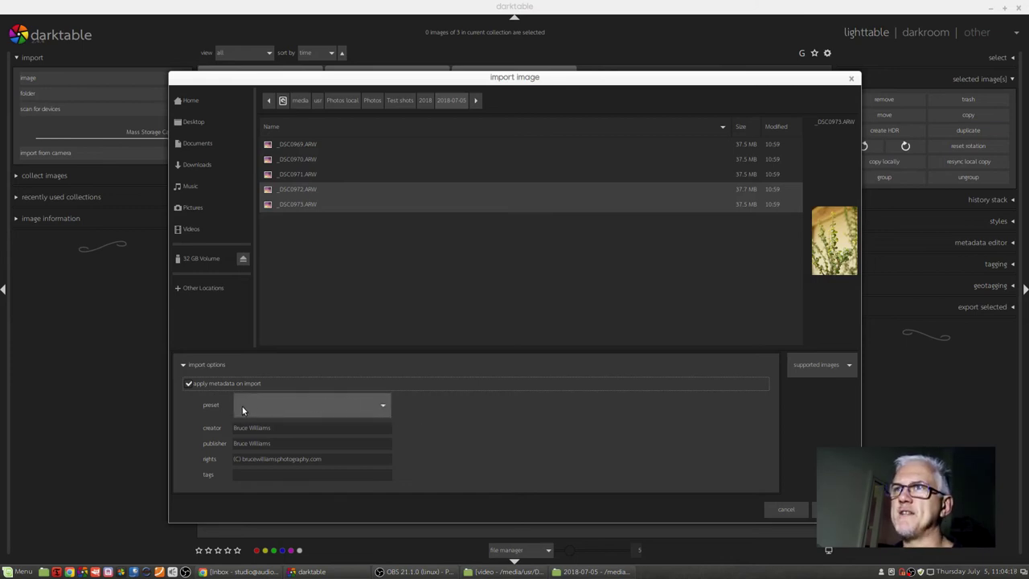
pyautogui.click(384, 408)
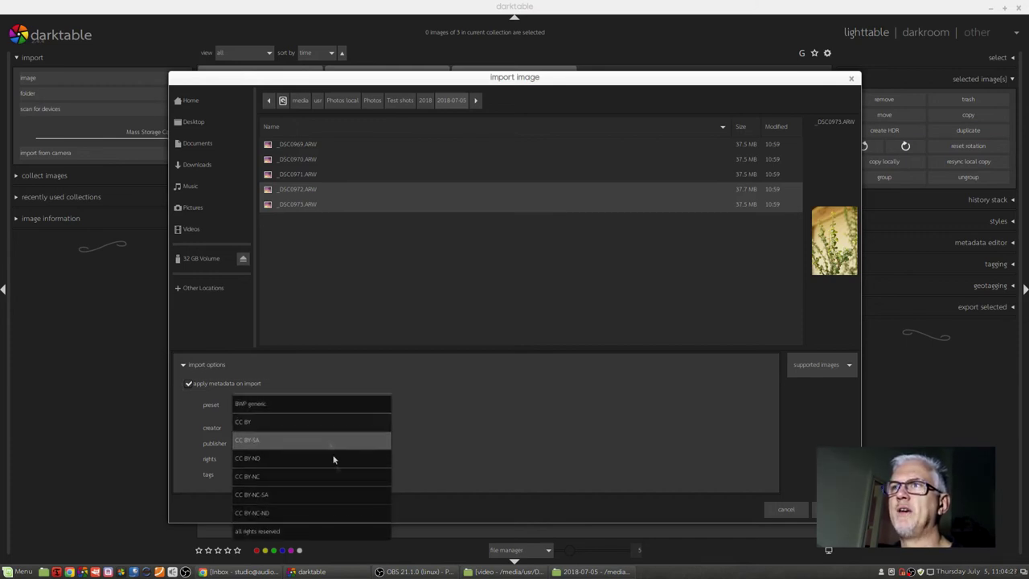
pyautogui.click(425, 399)
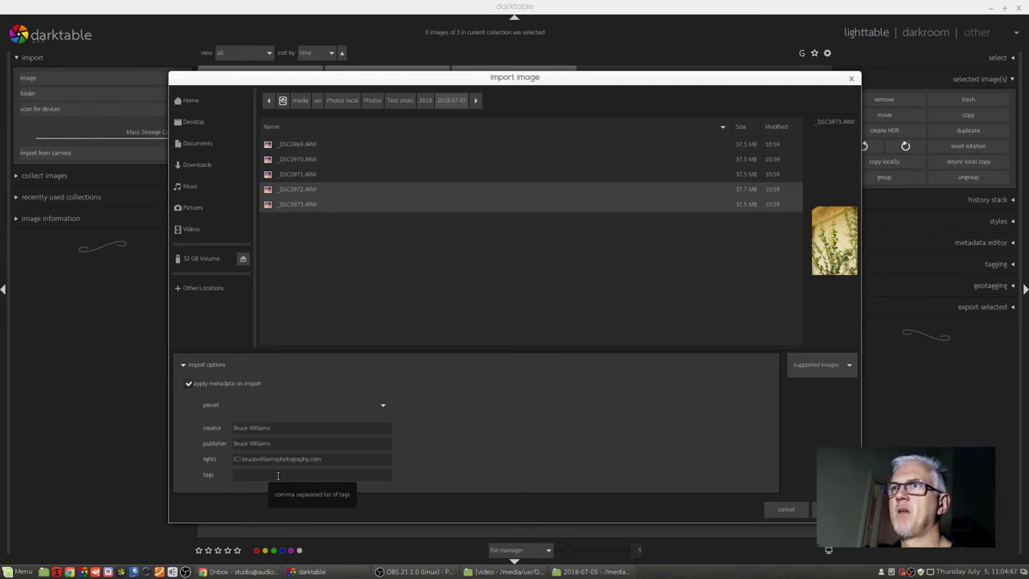
pyautogui.click(189, 384)
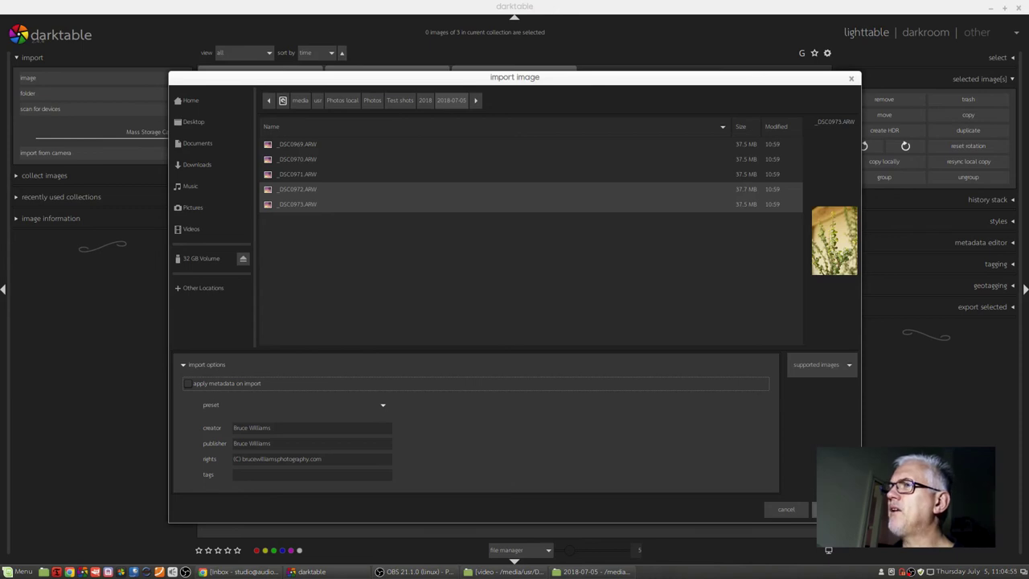
# - Import _DSC0972.ARW and _DSC0973.ARW, return to the lighttable, clear the selection and expand collect images
pyautogui.click(832, 509)
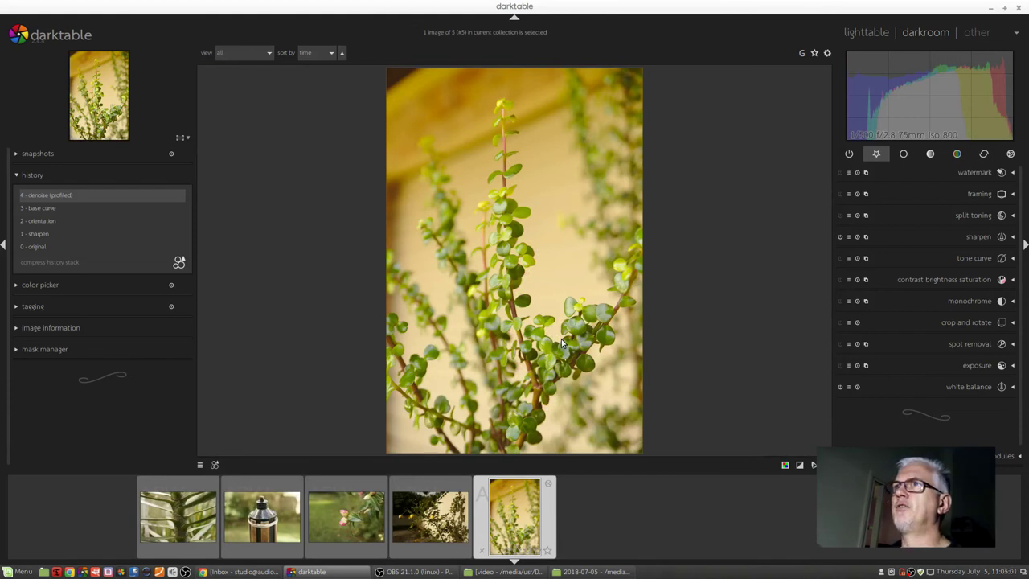
pyautogui.click(866, 33)
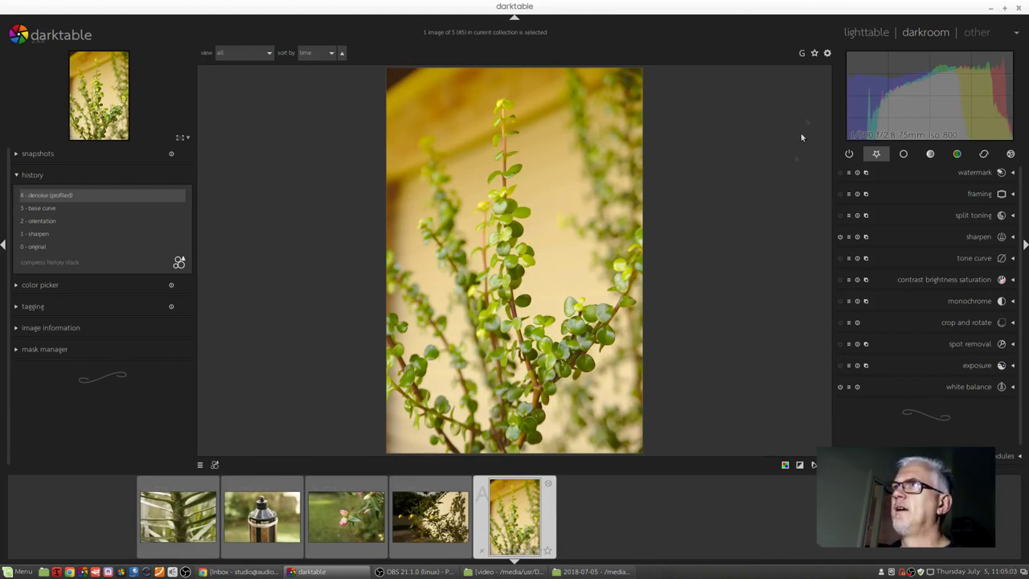
pyautogui.click(606, 289)
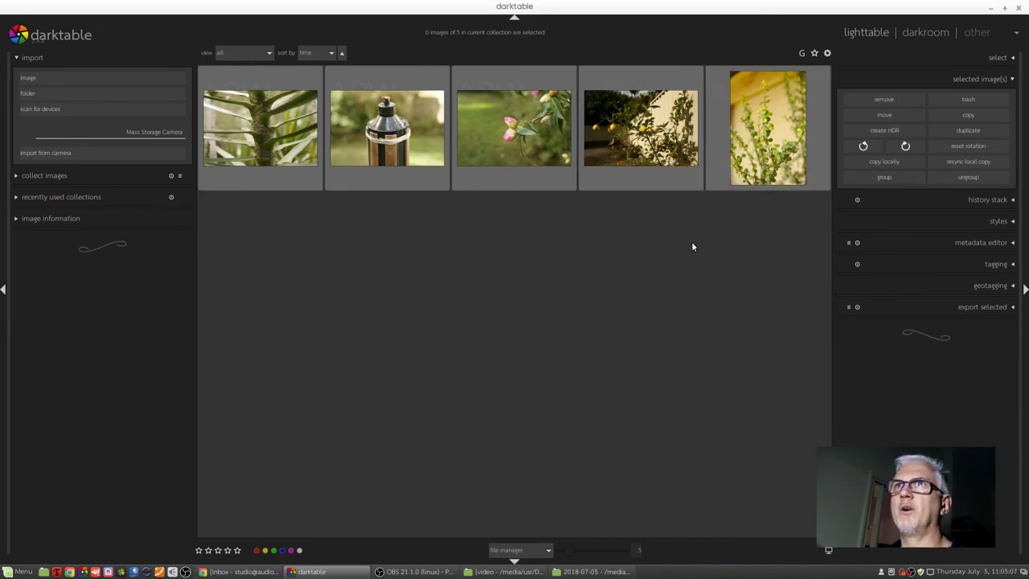
pyautogui.click(42, 175)
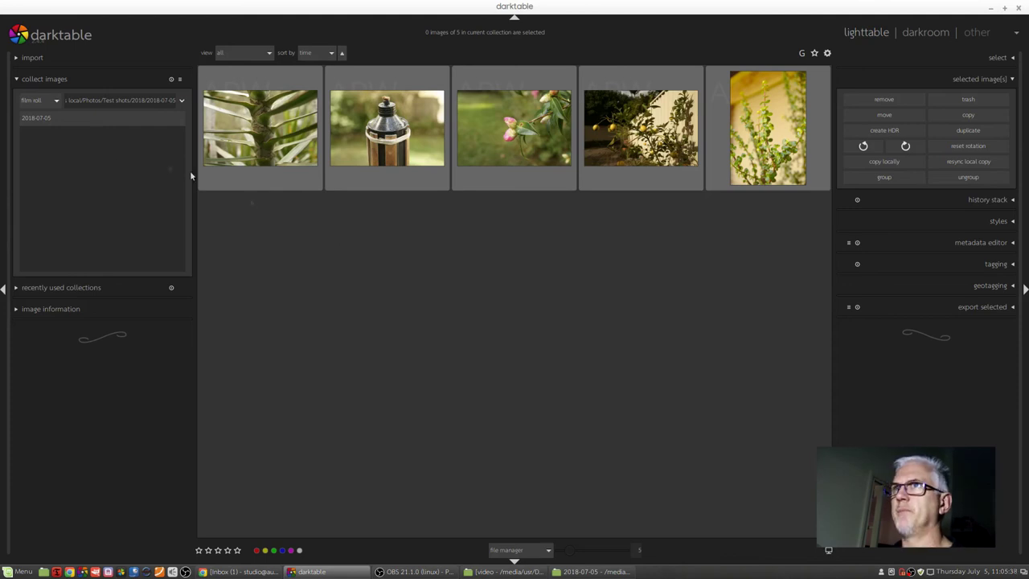
# - Collect by folder Test shots/2018/2018-01-29, select all eight images and remove them
pyautogui.click(56, 105)
pyautogui.click(39, 119)
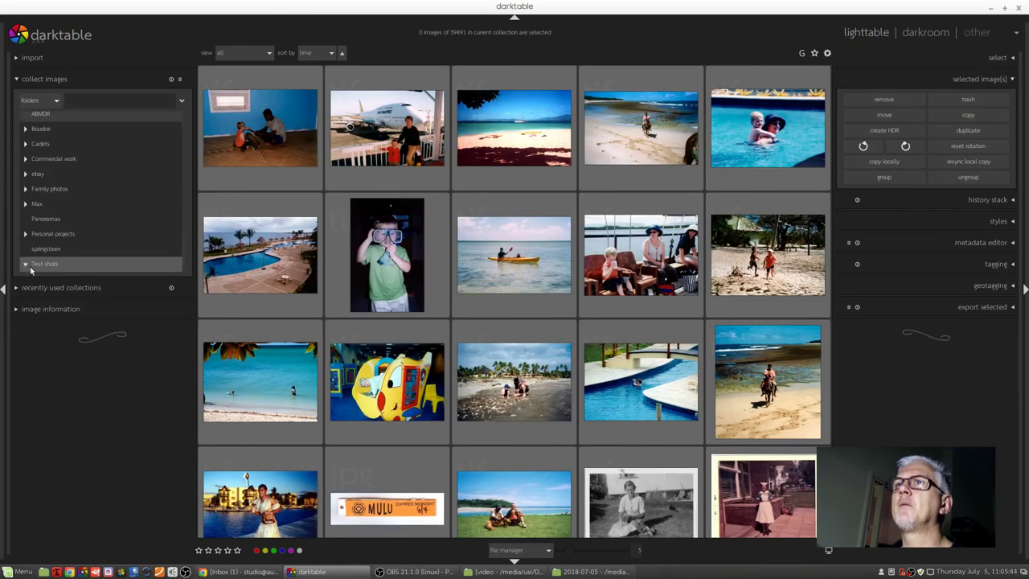
pyautogui.scroll(-1, 68, 270)
pyautogui.click(69, 270)
pyautogui.click(67, 249)
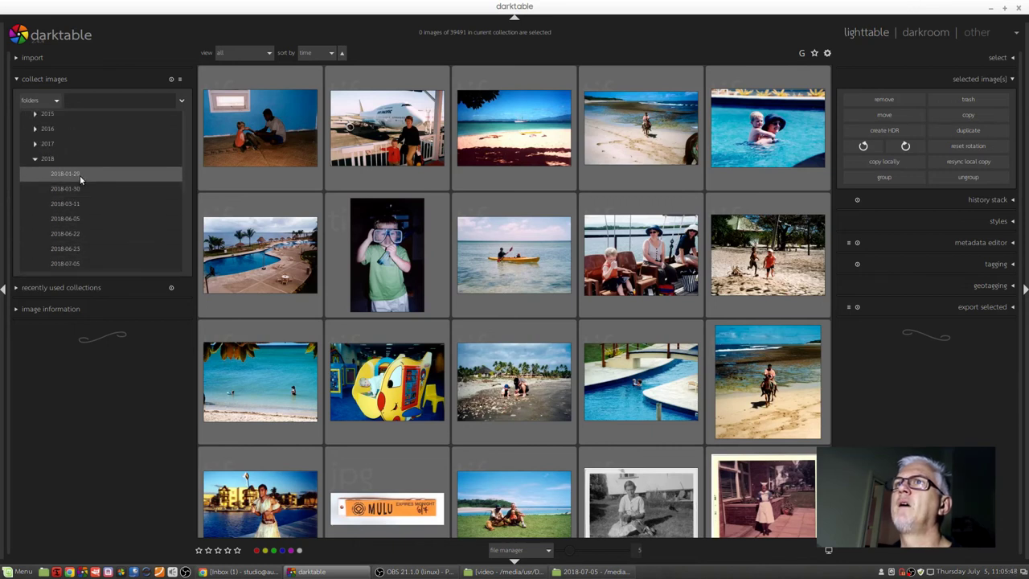
pyautogui.click(76, 174)
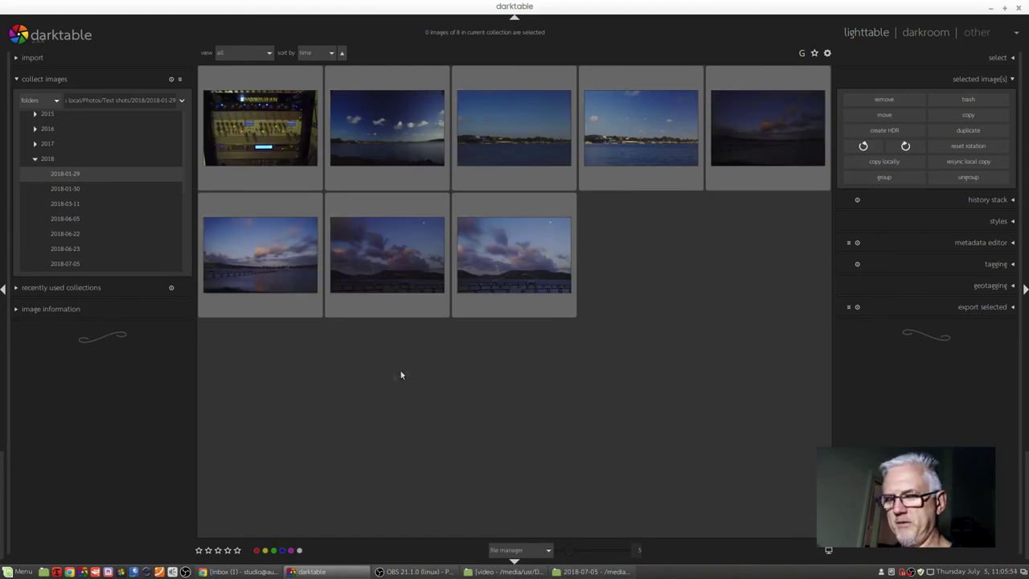
pyautogui.hotkey('ctrl', 'a')
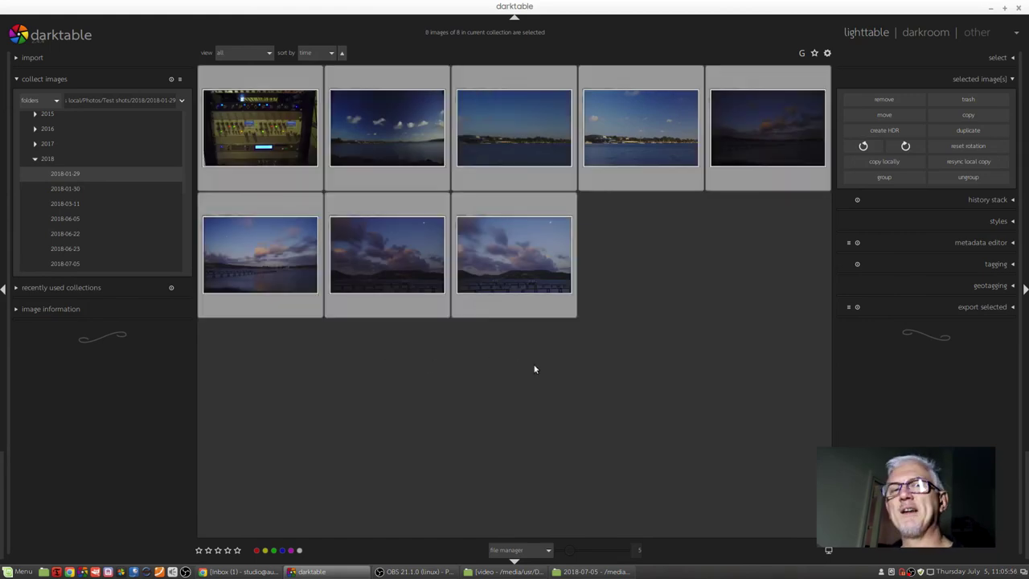
pyautogui.click(883, 100)
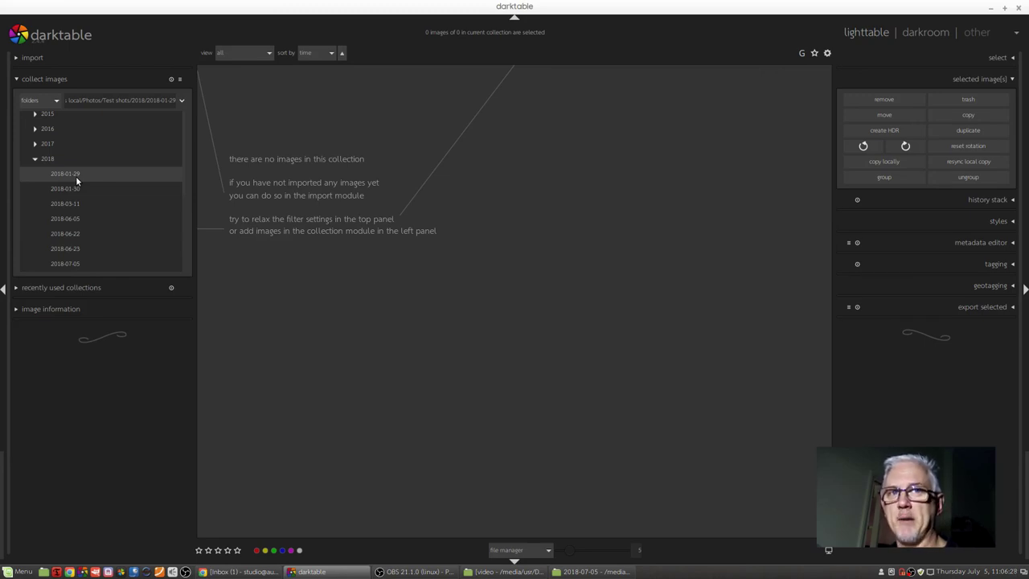
# - Import the 2018-01-29 folder from the 2018 directory as a whole folder
pyautogui.click(41, 57)
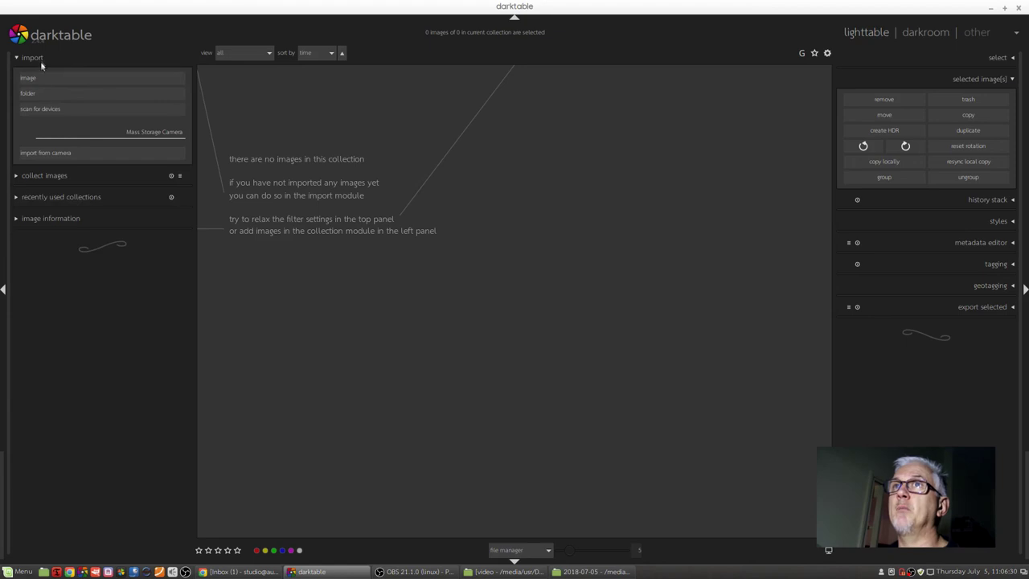
pyautogui.click(30, 94)
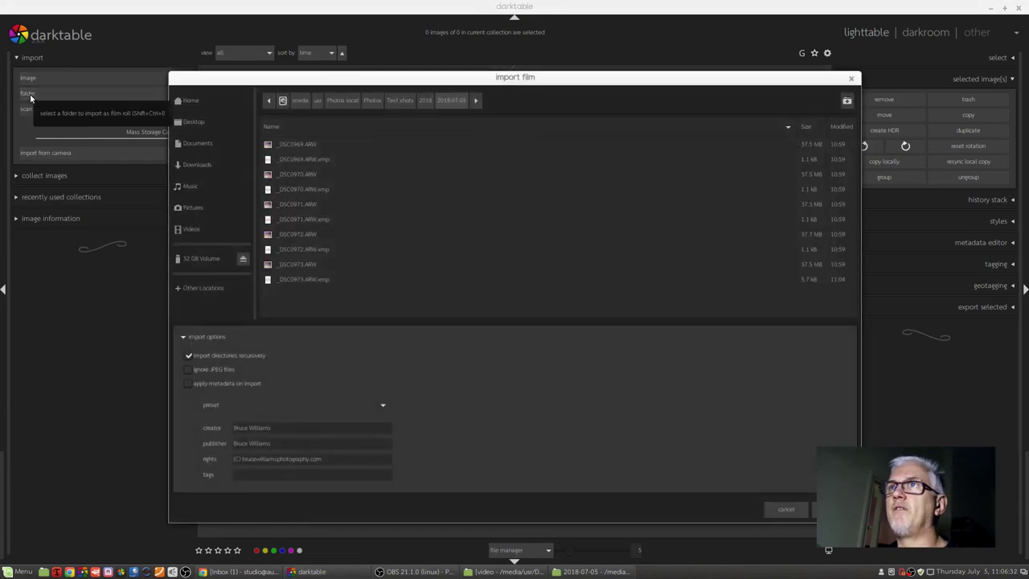
pyautogui.click(425, 103)
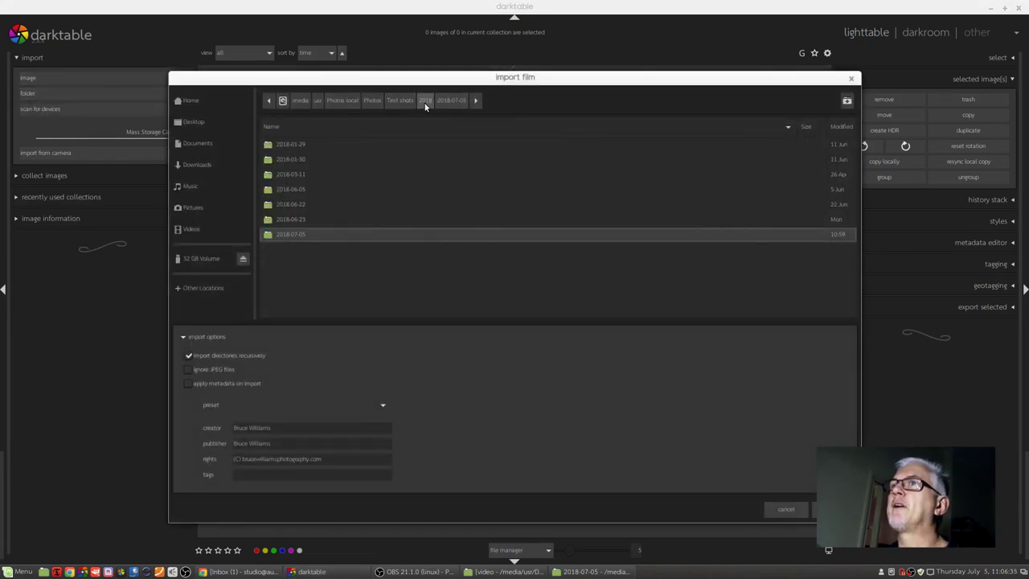
pyautogui.click(286, 147)
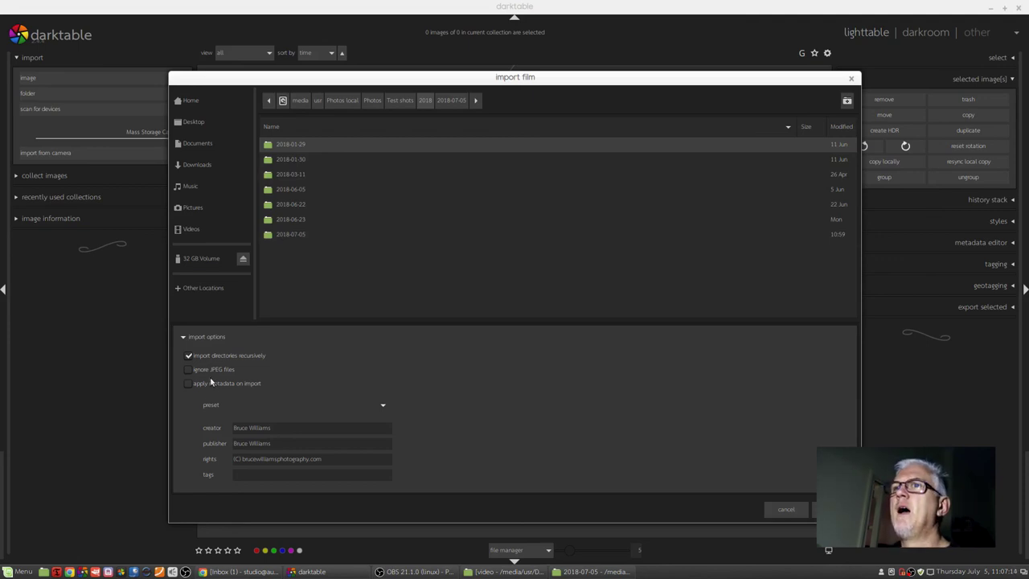
pyautogui.moveTo(233, 371)
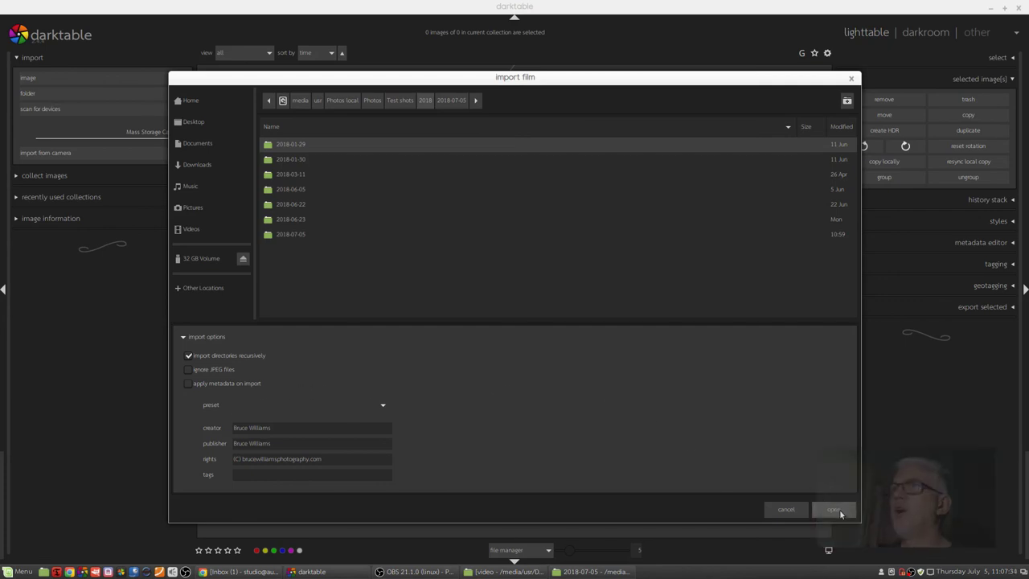
pyautogui.click(833, 510)
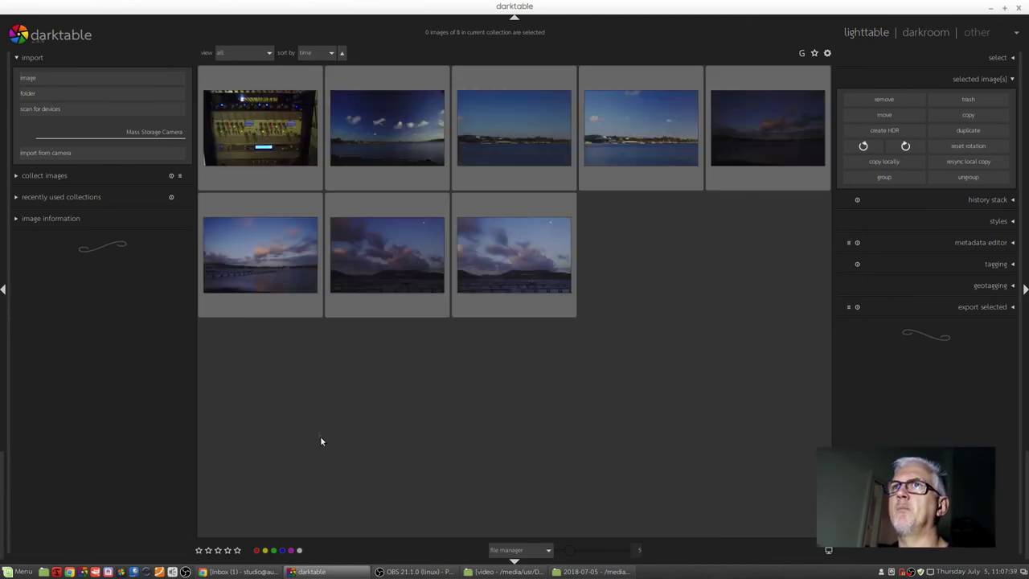
# - Expand collect images to show the 2018-01-29 film roll under local/Photos/Test shots/2018
pyautogui.click(44, 176)
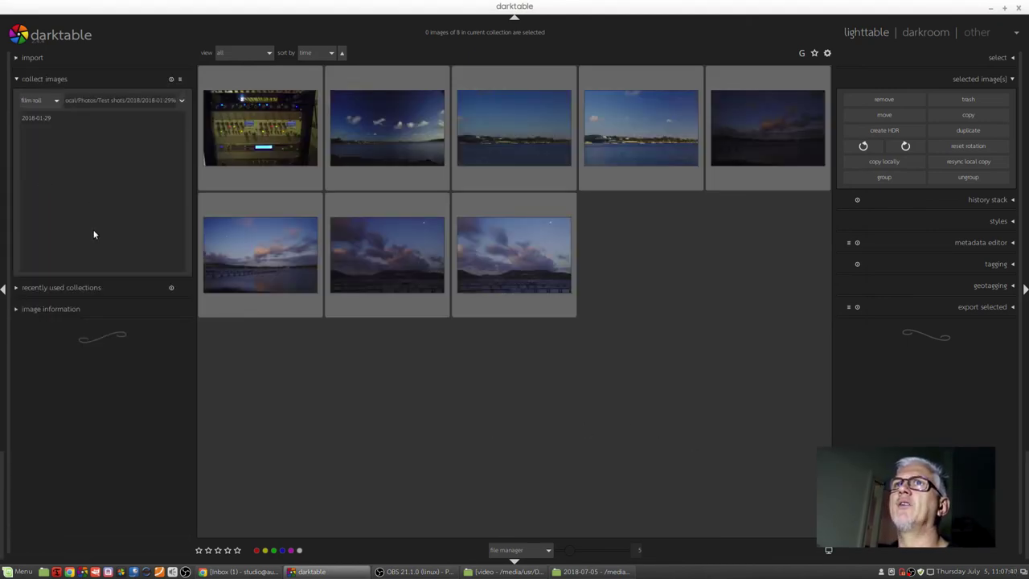
pyautogui.click(44, 124)
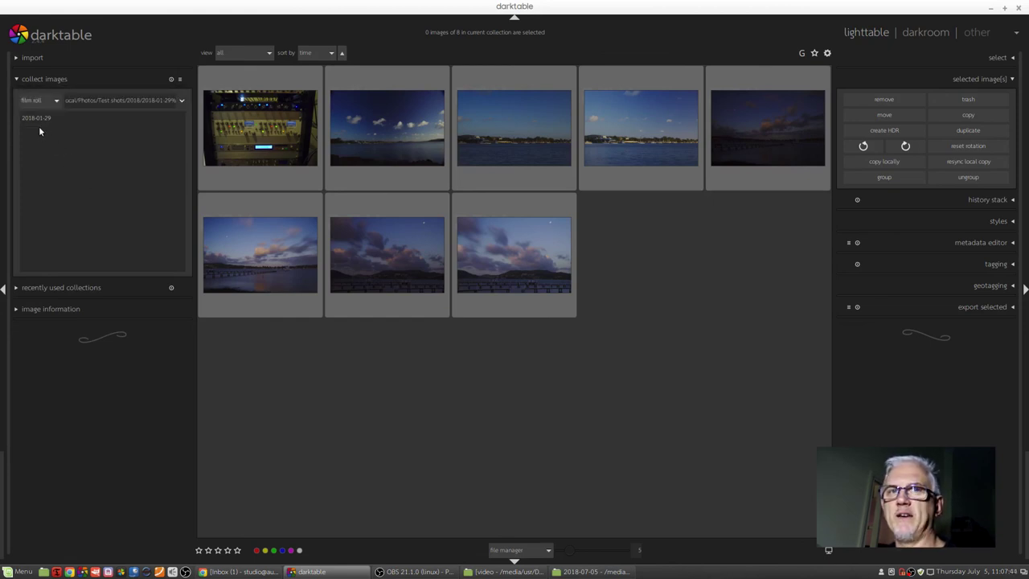